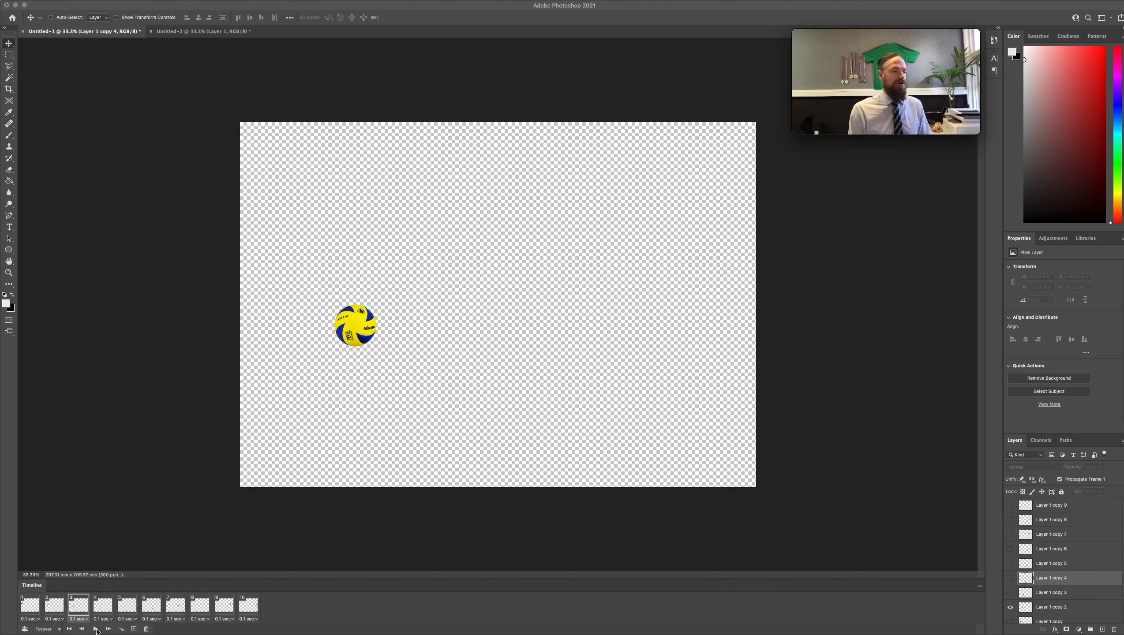
# Play the finished bouncing-ball frame animation in Untitled-1 and stop it
pyautogui.click(95, 629)
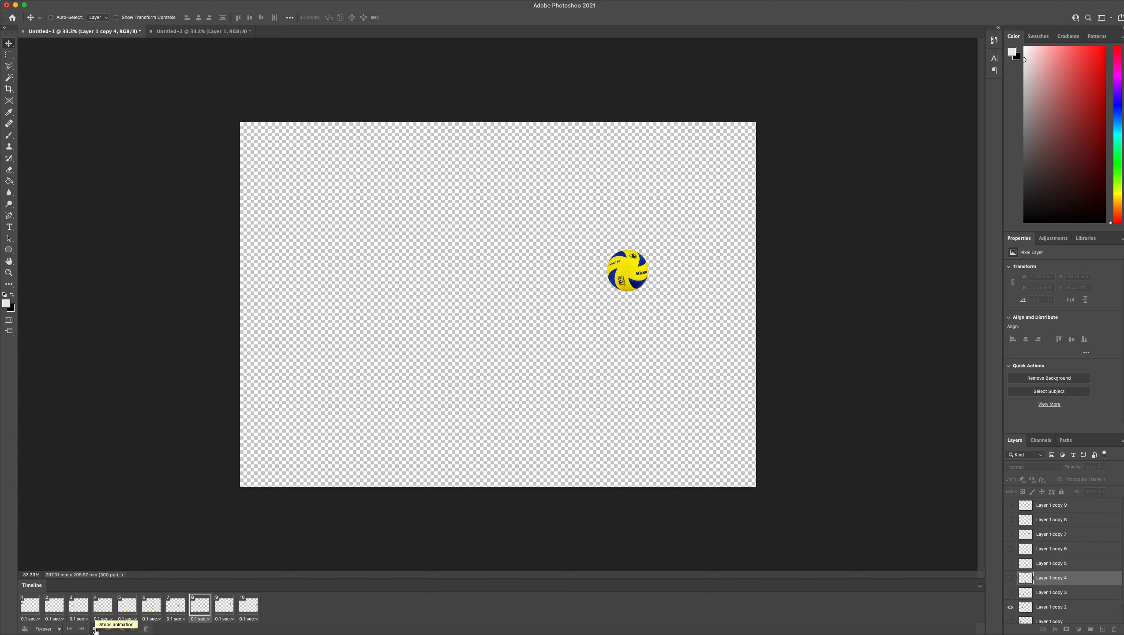
pyautogui.click(96, 629)
# Switch to QuickTime Player and set its webcam window to Float on Top
pyautogui.moveTo(568, 634)
pyautogui.click(565, 605)
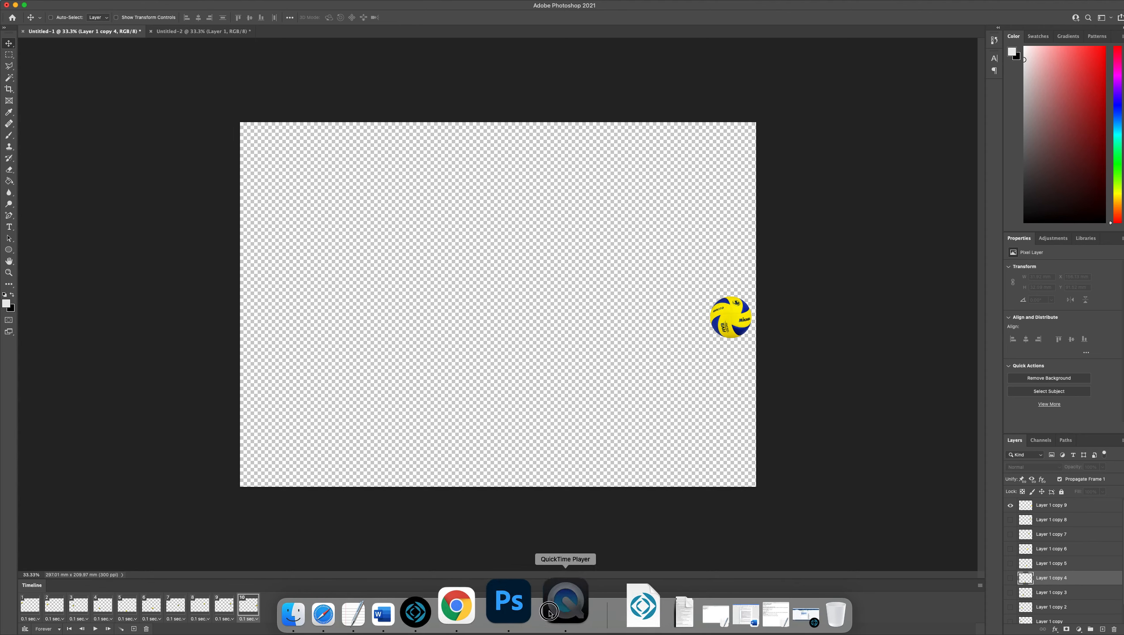
pyautogui.moveTo(251, 3)
pyautogui.click(128, 5)
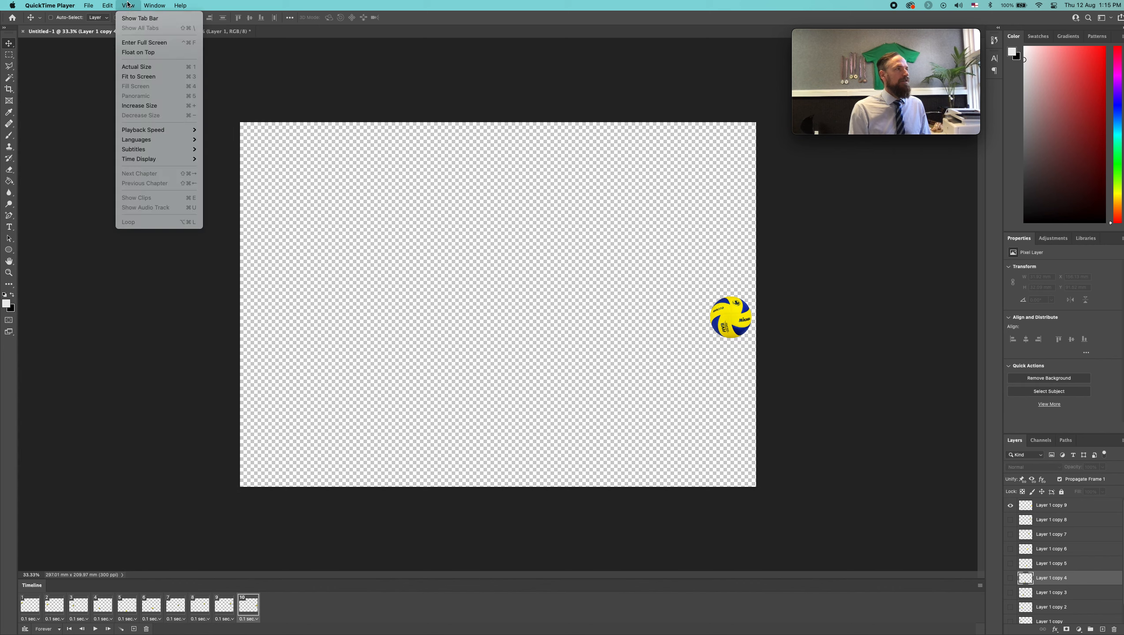
pyautogui.moveTo(178, 4)
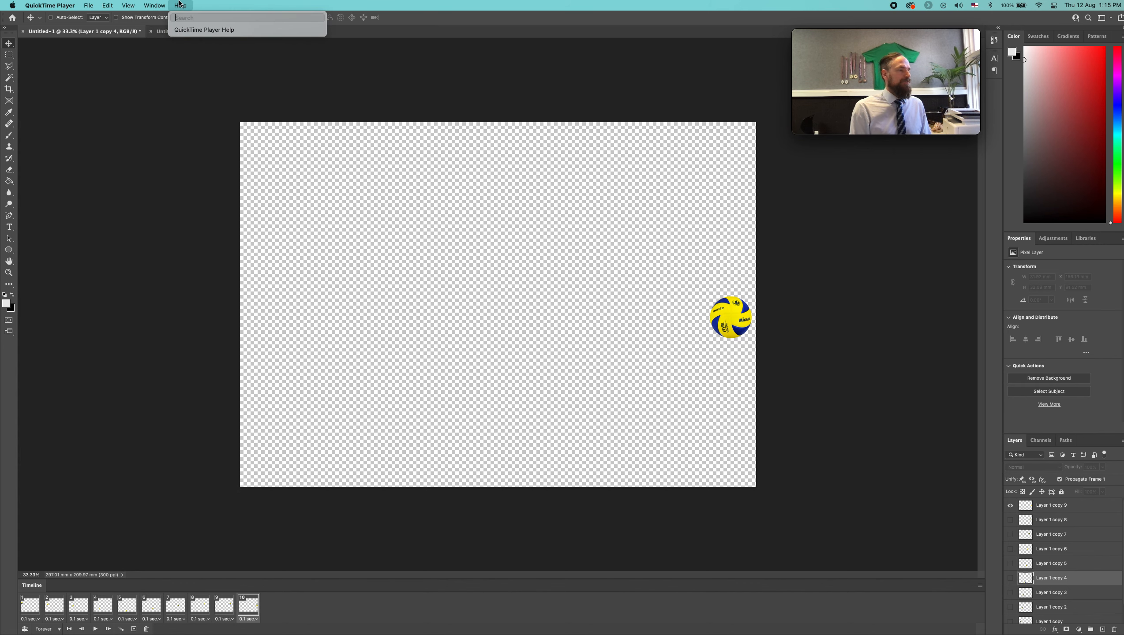
pyautogui.write('flo')
pyautogui.press('Down')
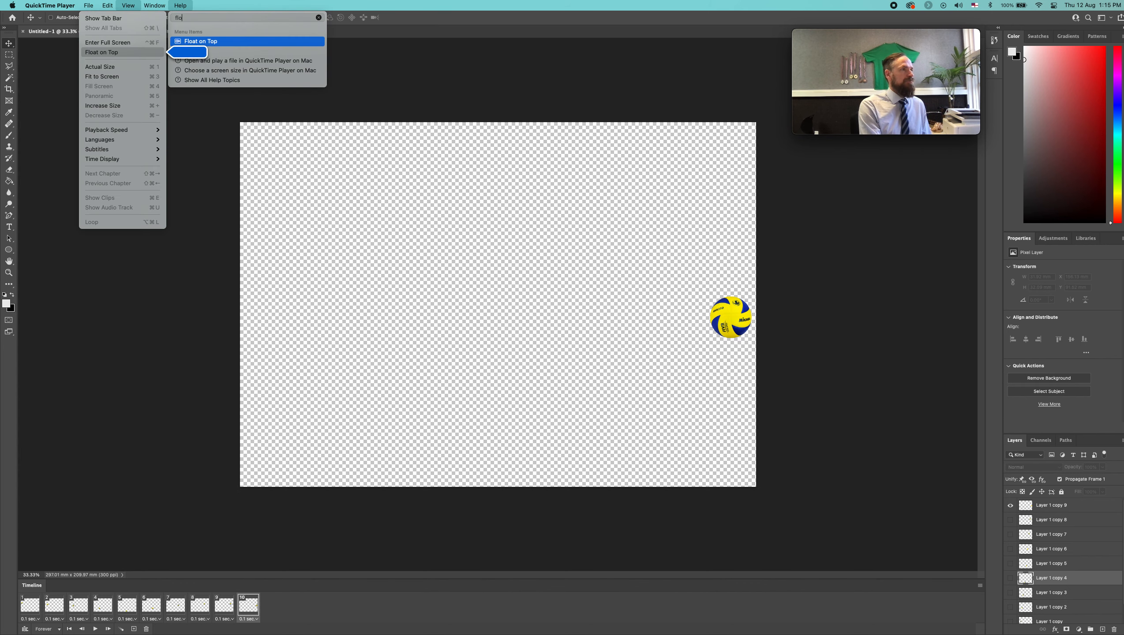
pyautogui.press('Return')
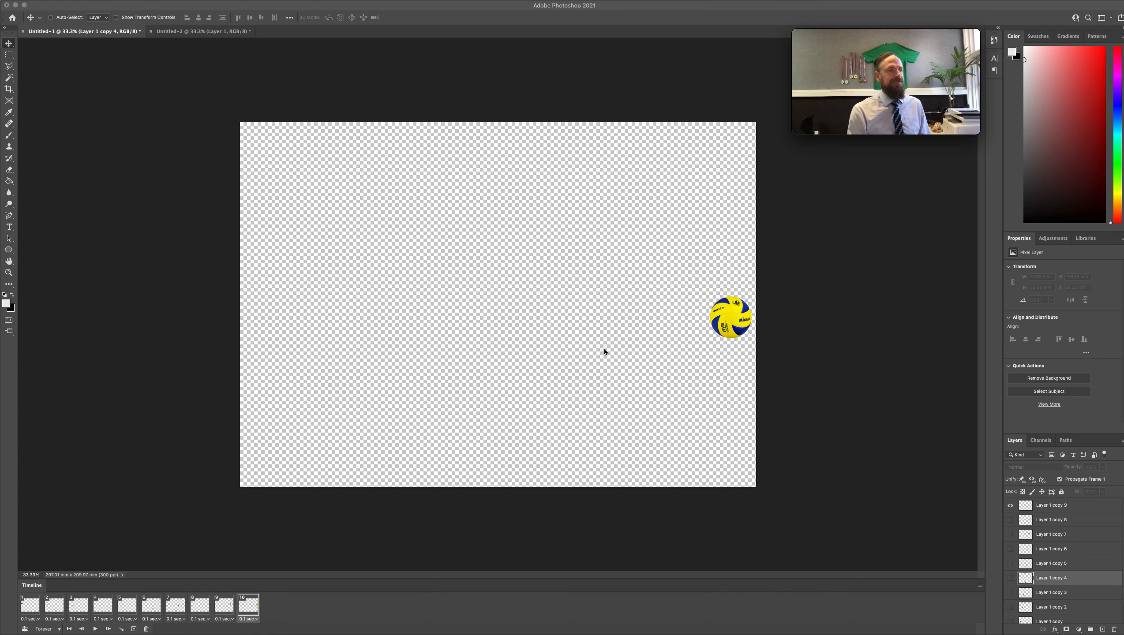
# Return to Photoshop and replay the example ball animation, stopping it partway
pyautogui.press('space')
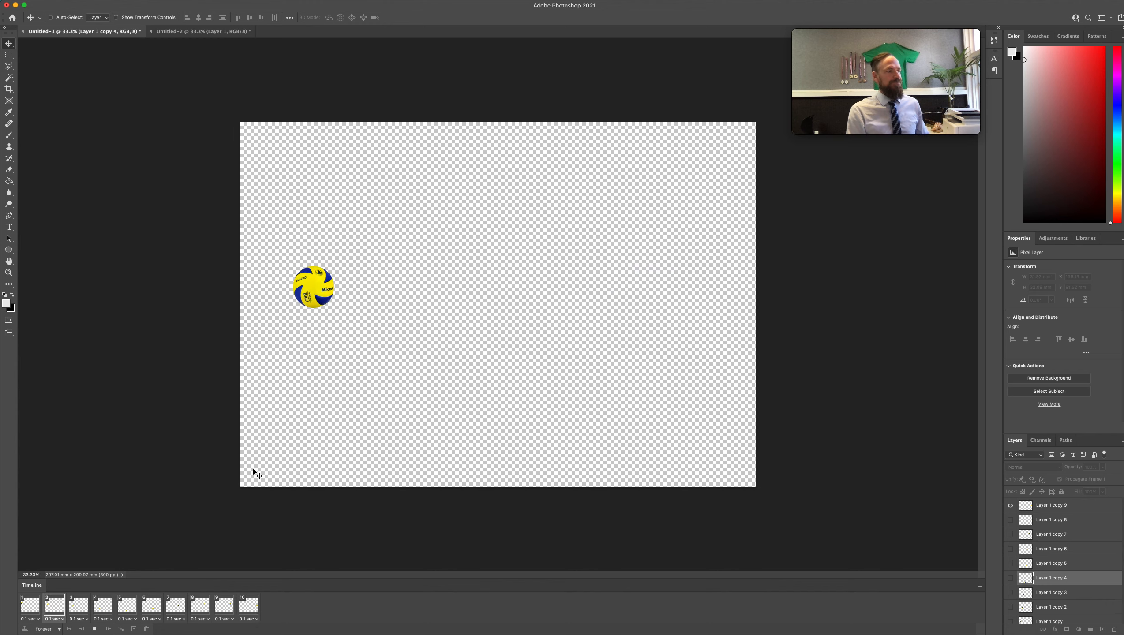
pyautogui.click(95, 629)
# Create a new A4 print document in landscape orientation, 297 × 210 mm at 300 pixels/inch with a white background
pyautogui.click(71, 6)
pyautogui.click(79, 16)
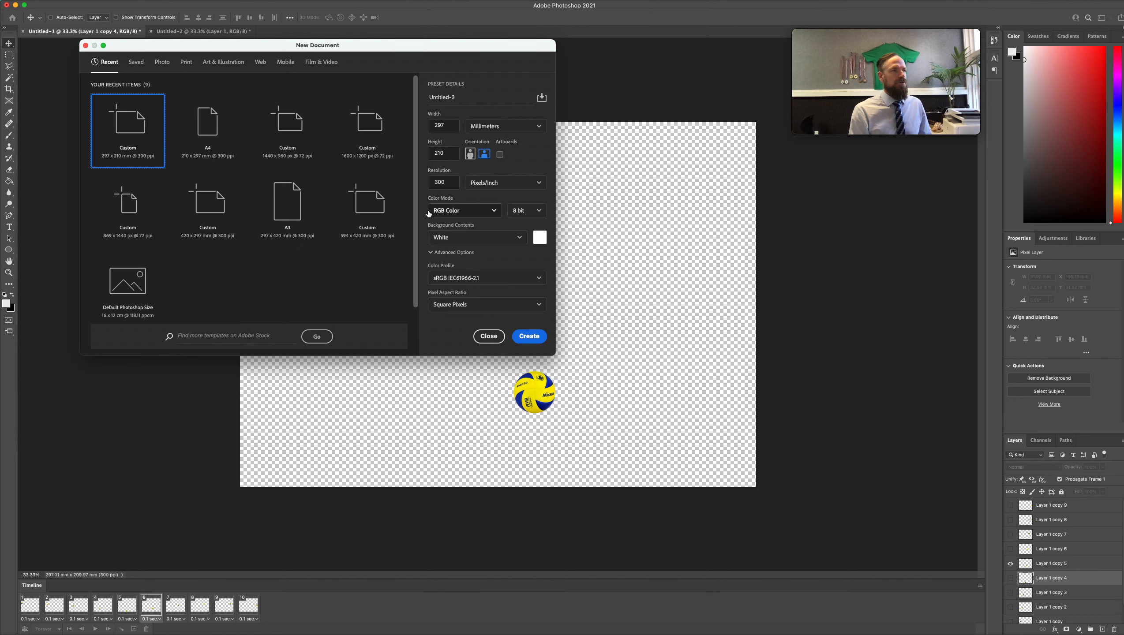
pyautogui.click(185, 63)
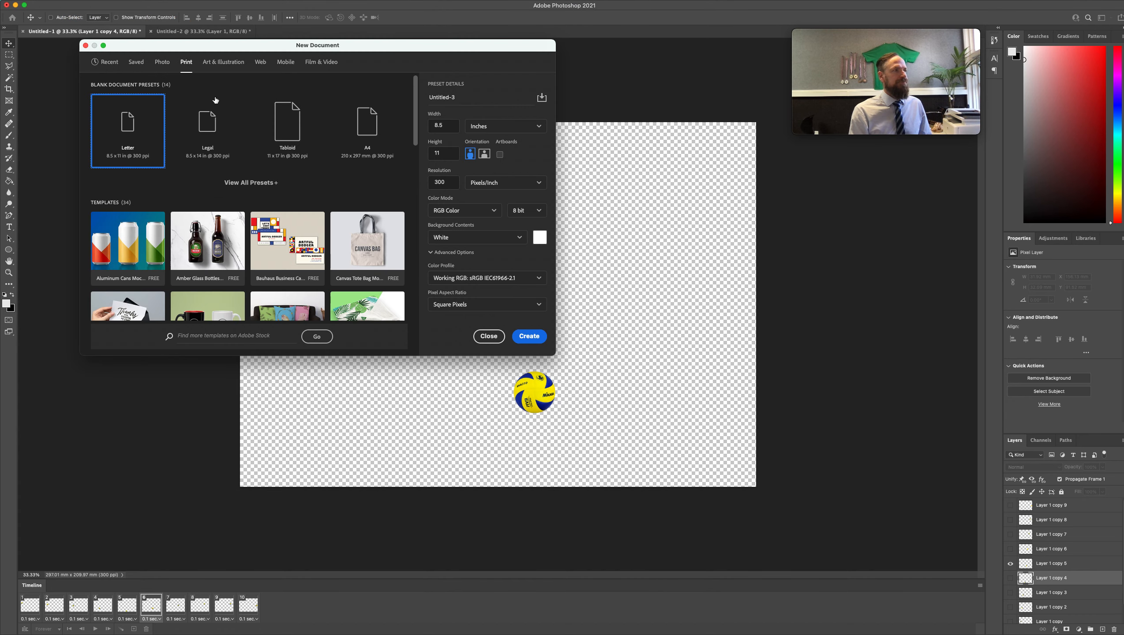
pyautogui.click(367, 127)
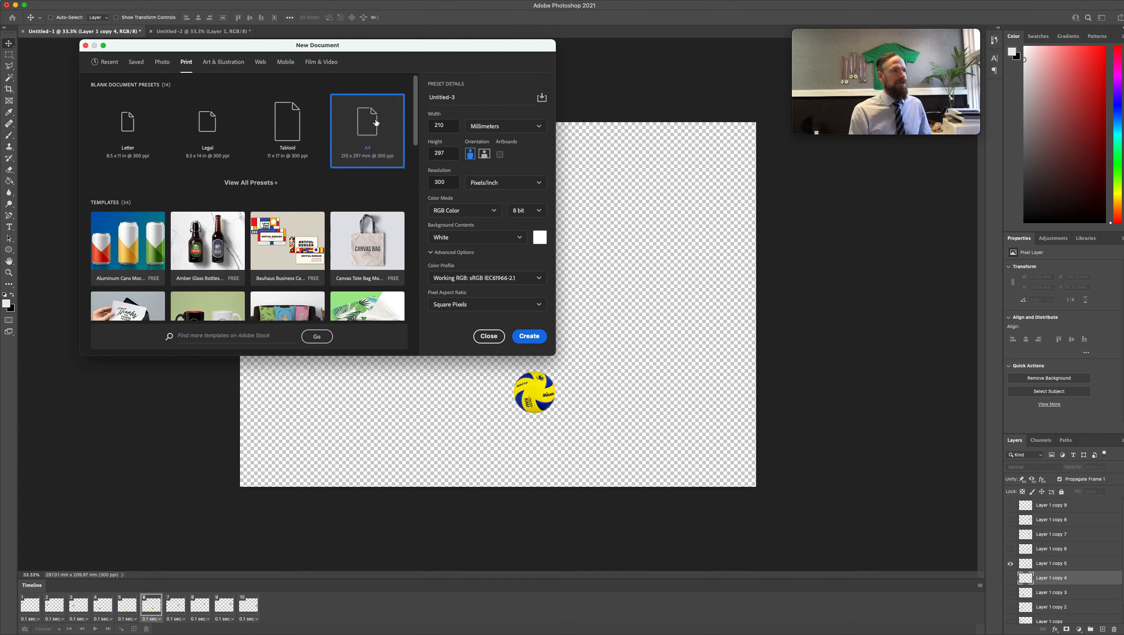
pyautogui.click(485, 154)
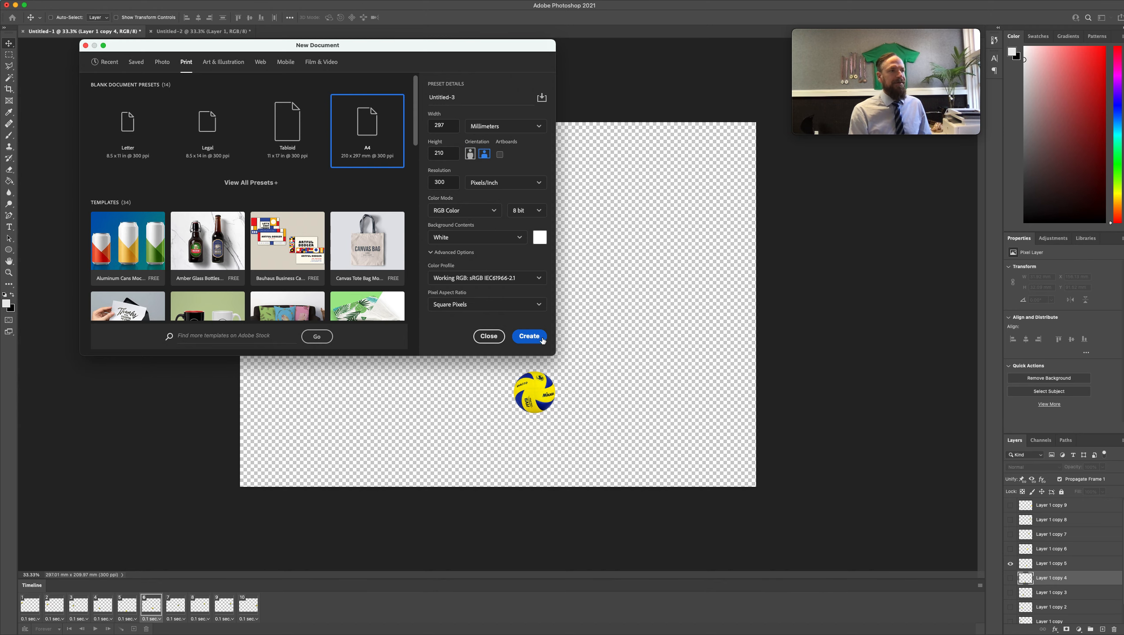
pyautogui.click(529, 337)
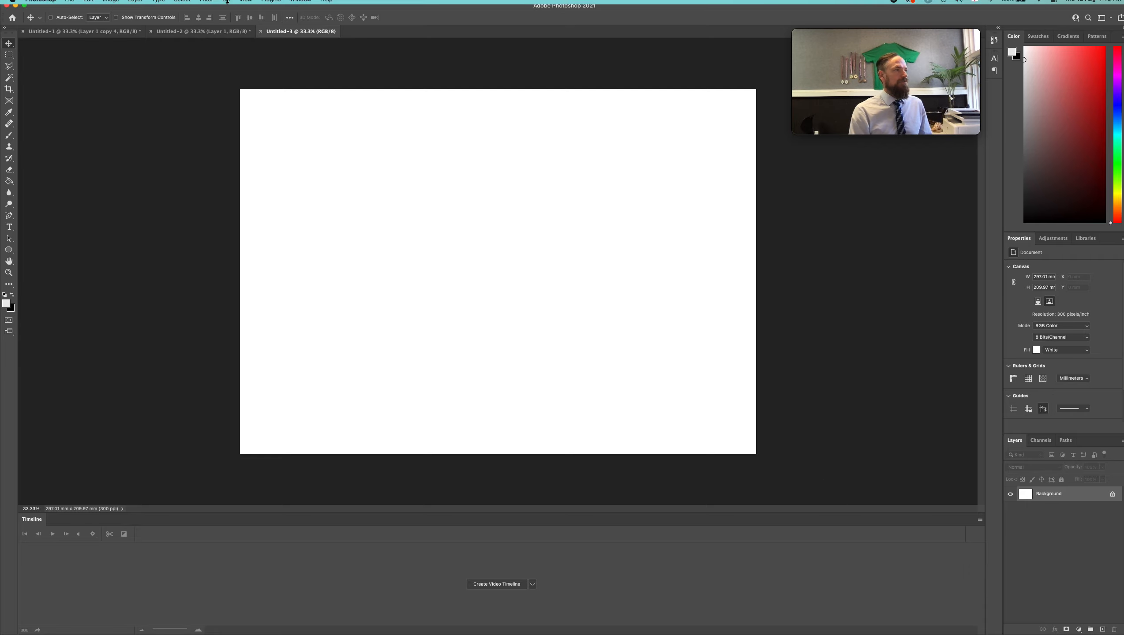
# Hide the animation timeline in the new document's workspace
pyautogui.click(326, 5)
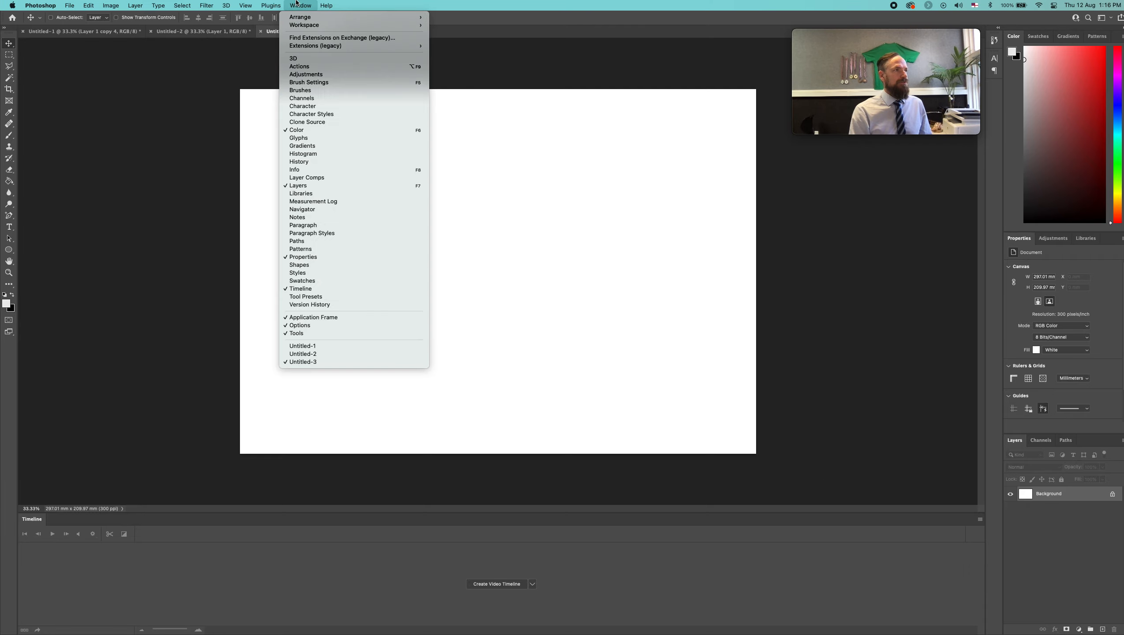
pyautogui.click(315, 289)
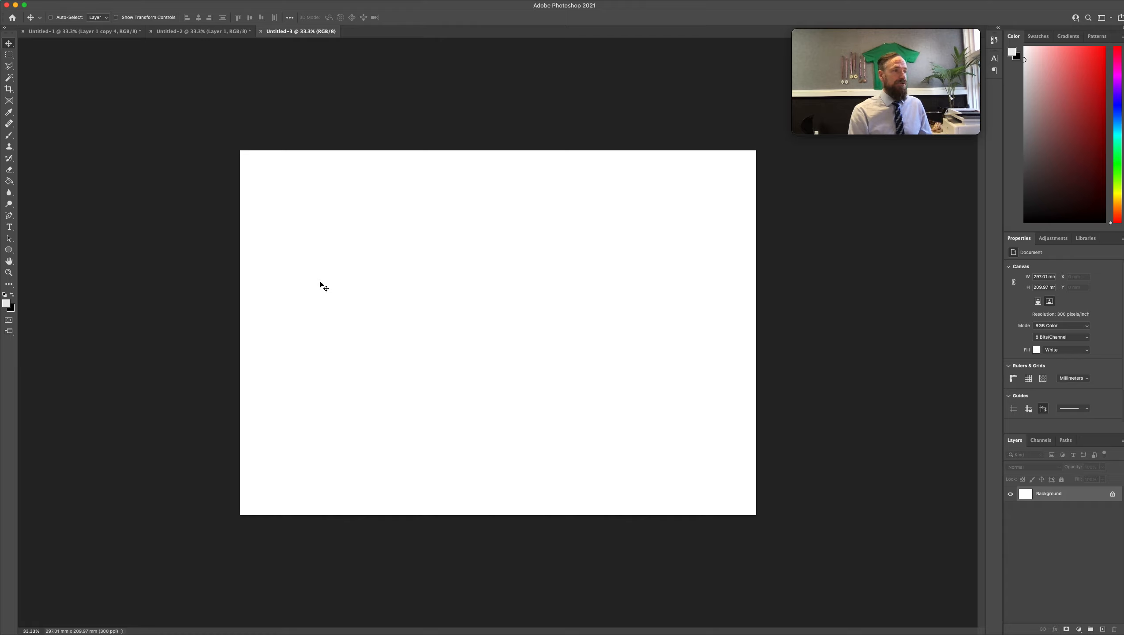
# Switch to Chrome and filter the volleyball image results to transparent colour
pyautogui.press('super+Tab')
pyautogui.press('super+Tab')
pyautogui.press('super+Tab')
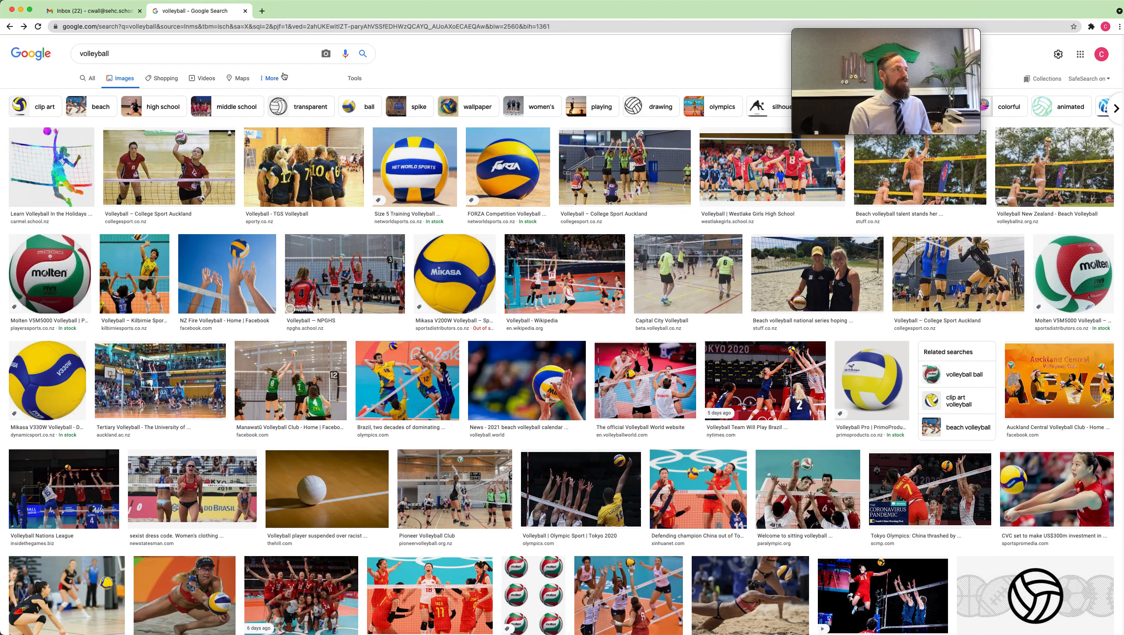
pyautogui.click(351, 83)
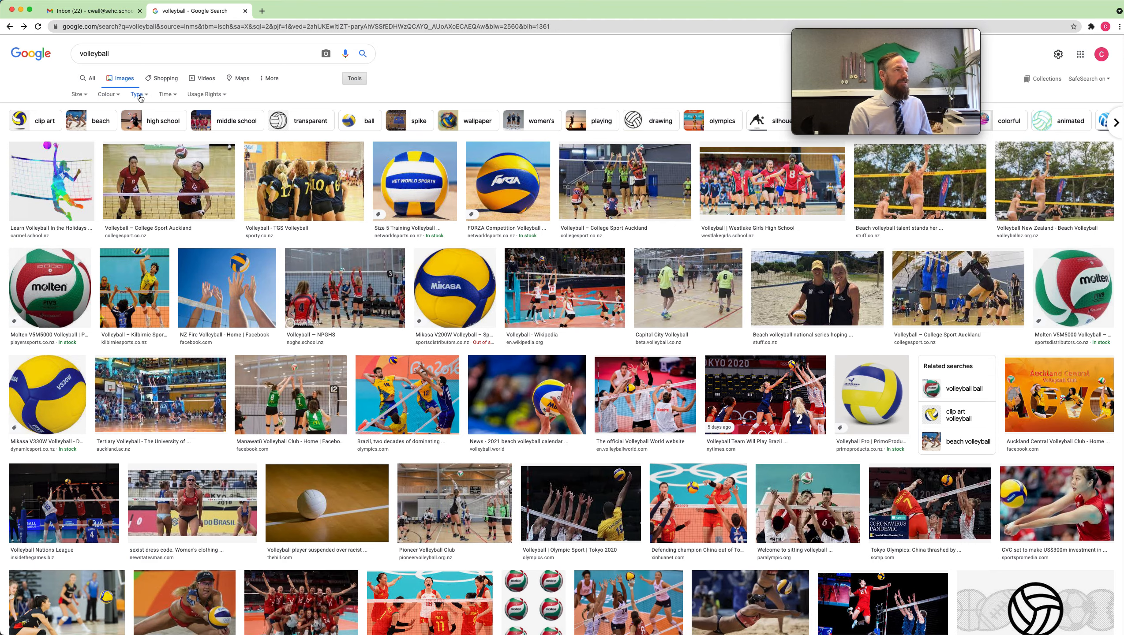
pyautogui.click(137, 95)
pyautogui.click(119, 96)
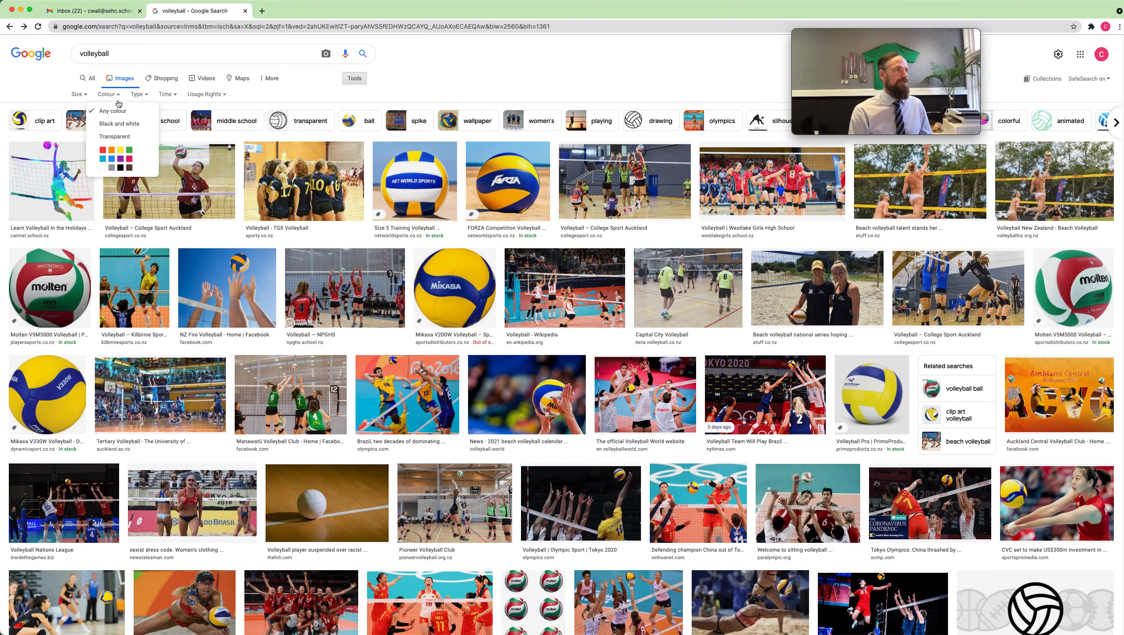
pyautogui.click(114, 139)
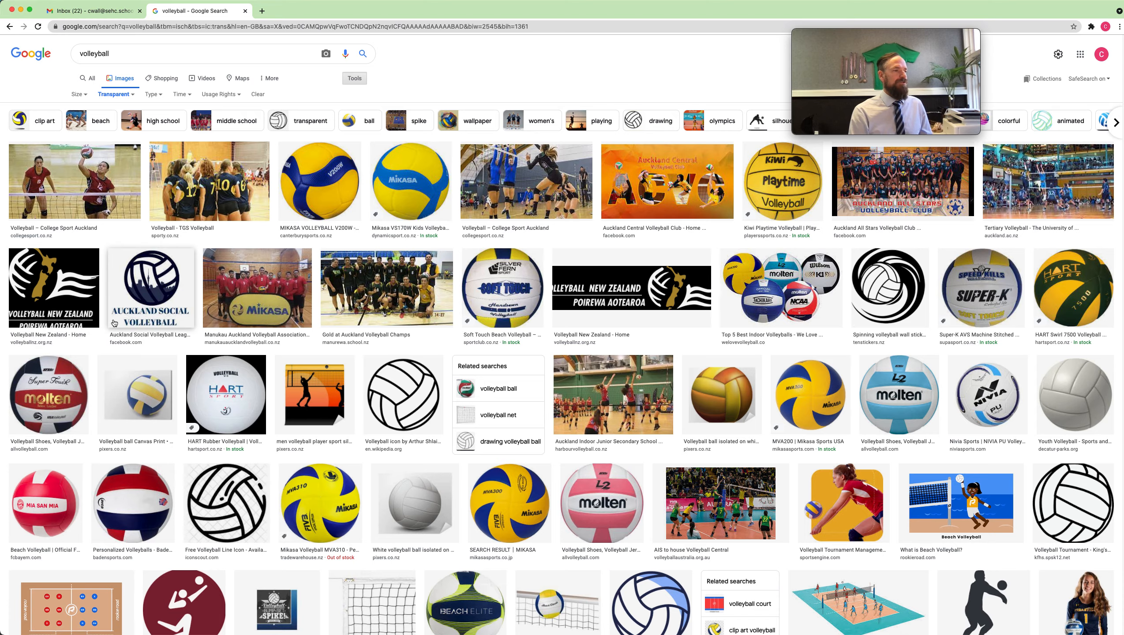
# Copy the Mikasa MVA310 volleyball image from the results and paste it into Untitled-3 in Photoshop
pyautogui.click(516, 511)
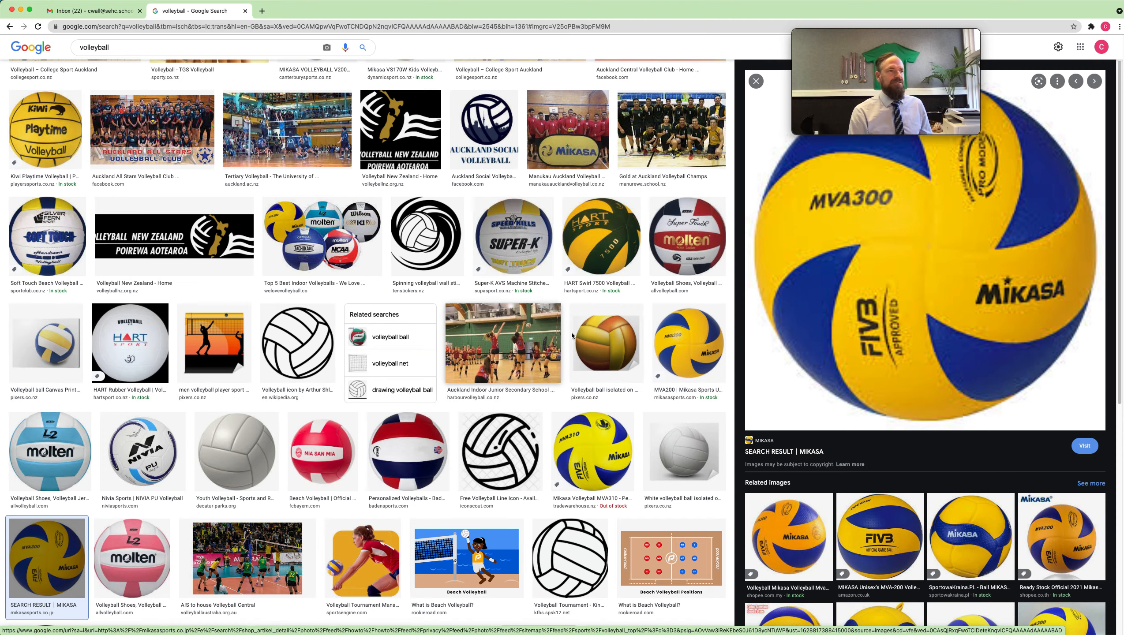
pyautogui.click(602, 446)
pyautogui.rightClick(929, 241)
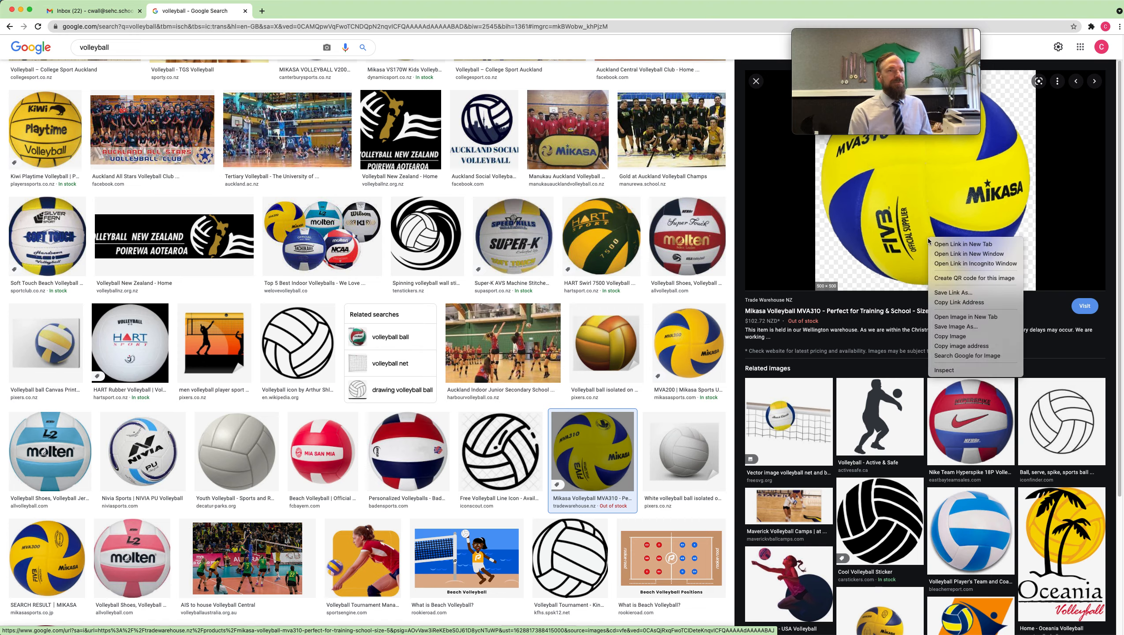
pyautogui.click(971, 336)
pyautogui.press('super+Tab')
pyautogui.press('super+v')
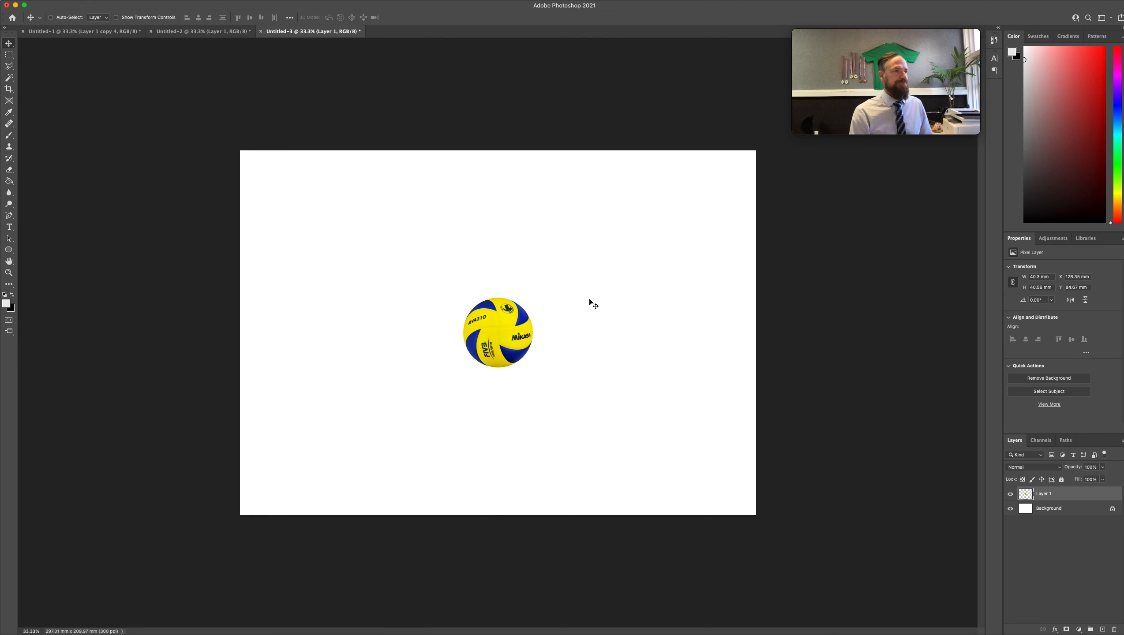
# Move the volleyball to the upper part of the canvas's left edge and scale it down to about 30 mm wide
pyautogui.moveTo(507, 347); pyautogui.dragTo(290, 274)
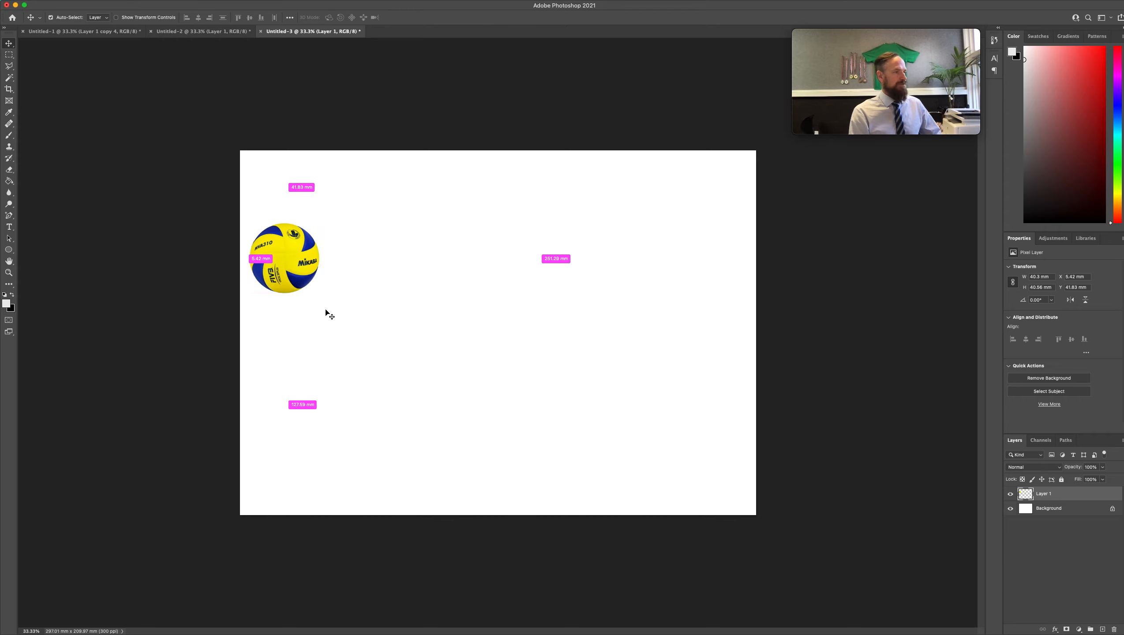
pyautogui.press('super+t')
pyautogui.moveTo(319, 294); pyautogui.dragTo(278, 247)
pyautogui.press('Return')
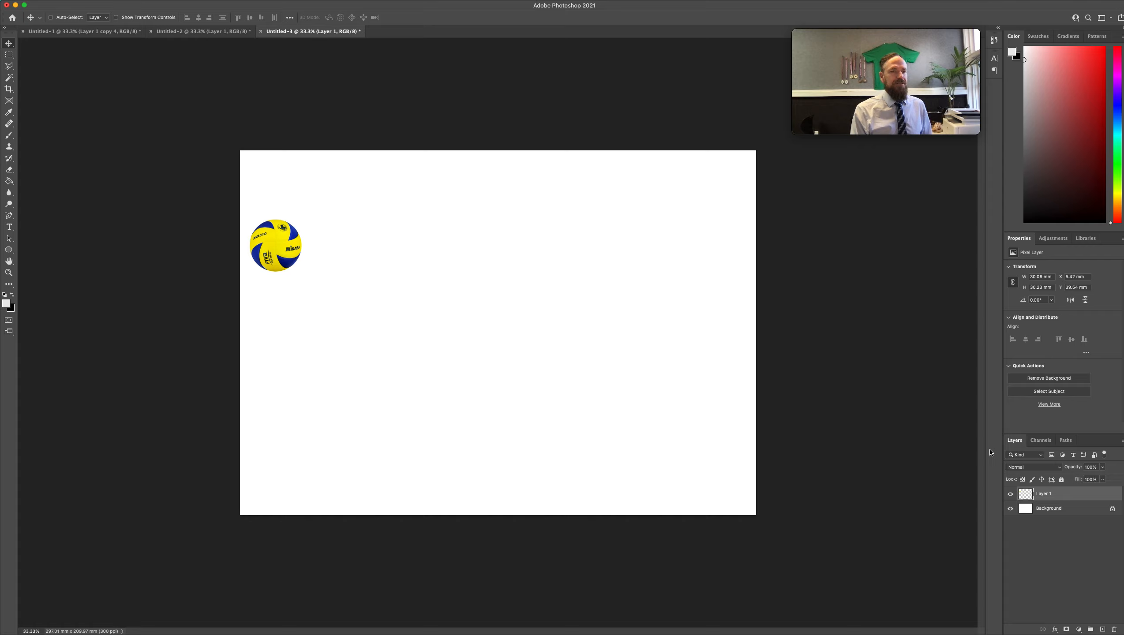
# Delete the white Background layer
pyautogui.moveTo(1060, 514); pyautogui.dragTo(1113, 629)
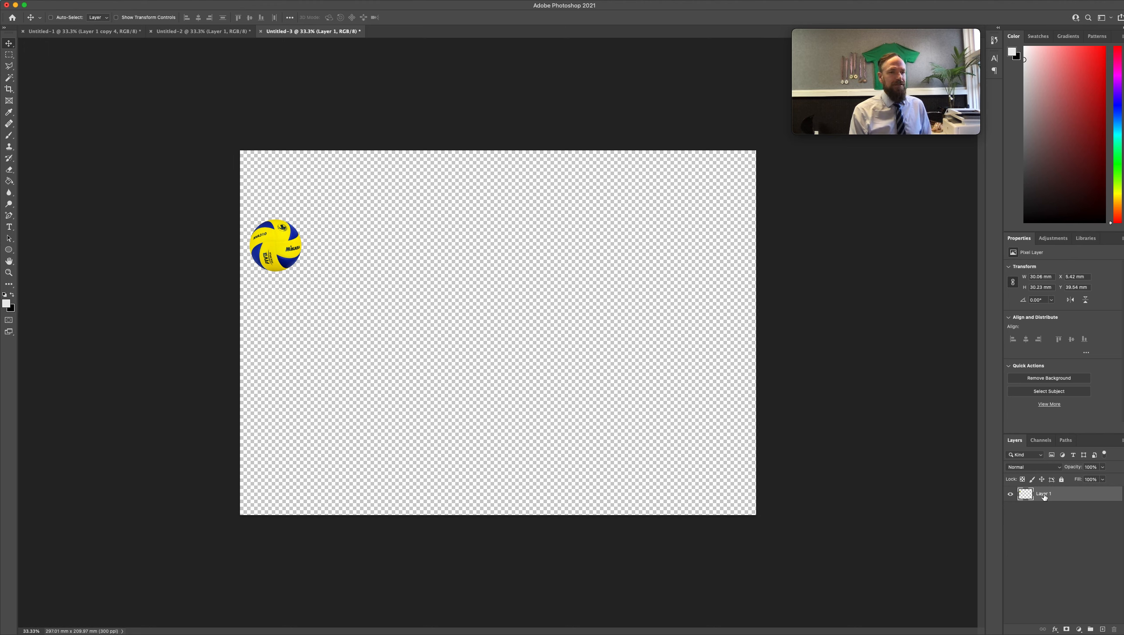
# Duplicate the ball layer four times, moving each copy further down and right until the last one rests on the canvas's bottom edge
pyautogui.moveTo(1045, 496); pyautogui.dragTo(1104, 628)
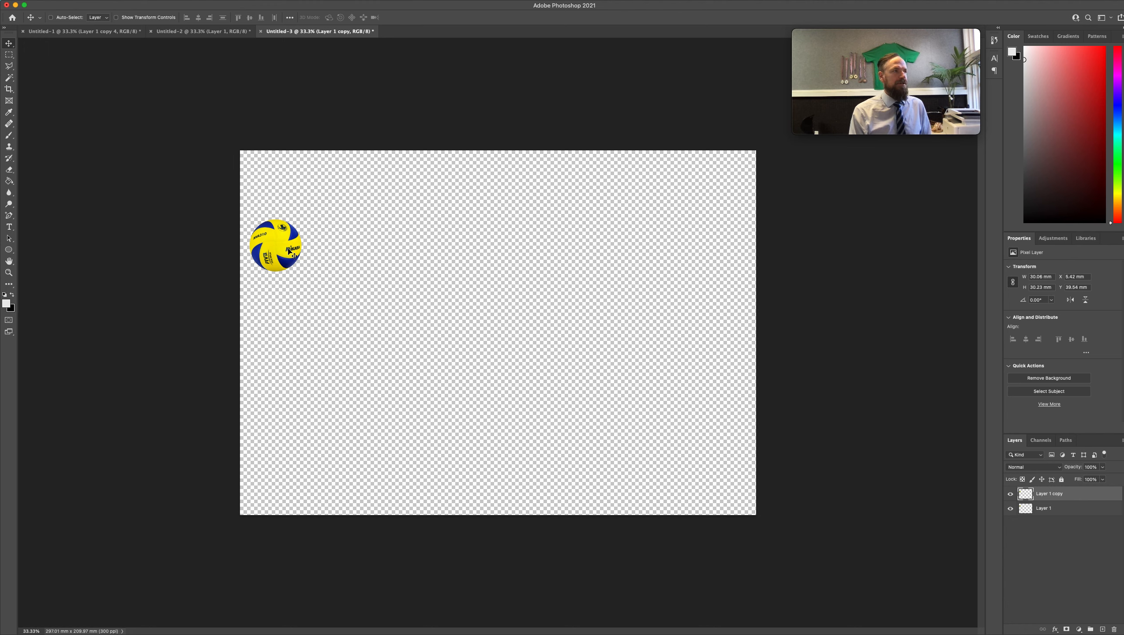
pyautogui.moveTo(289, 252); pyautogui.dragTo(350, 300)
pyautogui.moveTo(1060, 498); pyautogui.dragTo(1102, 629)
pyautogui.moveTo(375, 307); pyautogui.dragTo(423, 353)
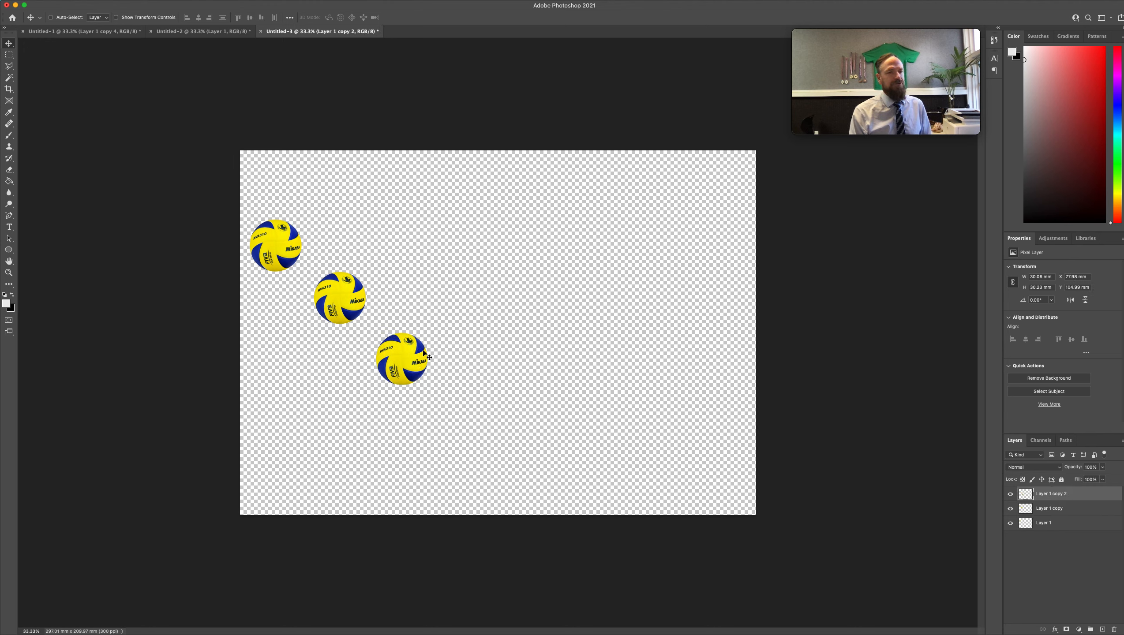
pyautogui.moveTo(1052, 500); pyautogui.dragTo(1104, 629)
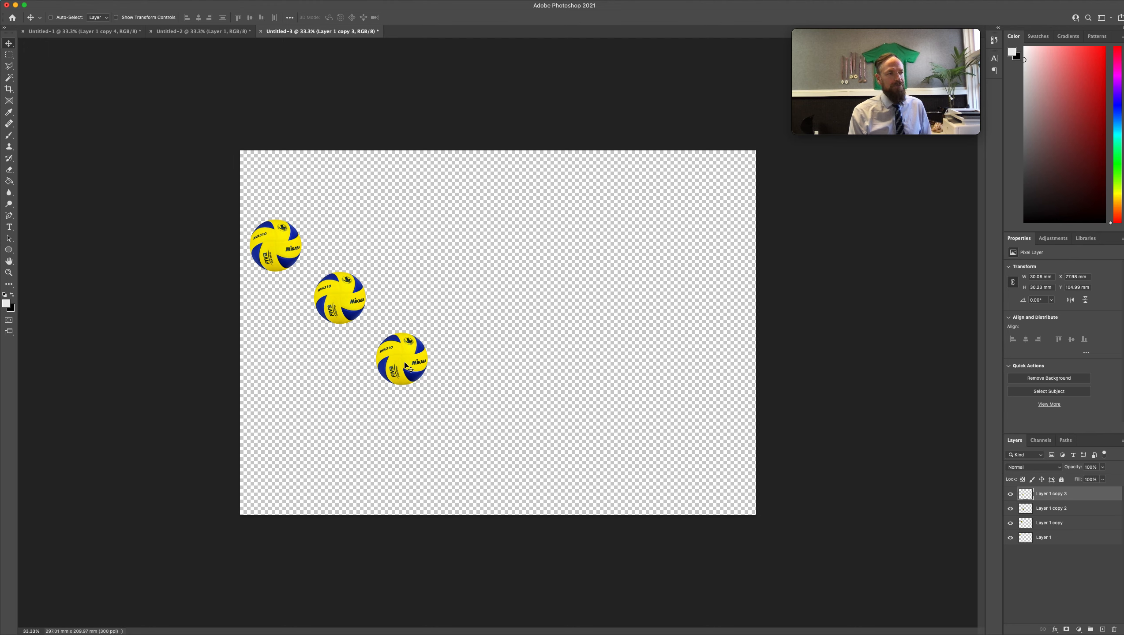
pyautogui.moveTo(406, 363); pyautogui.dragTo(476, 455)
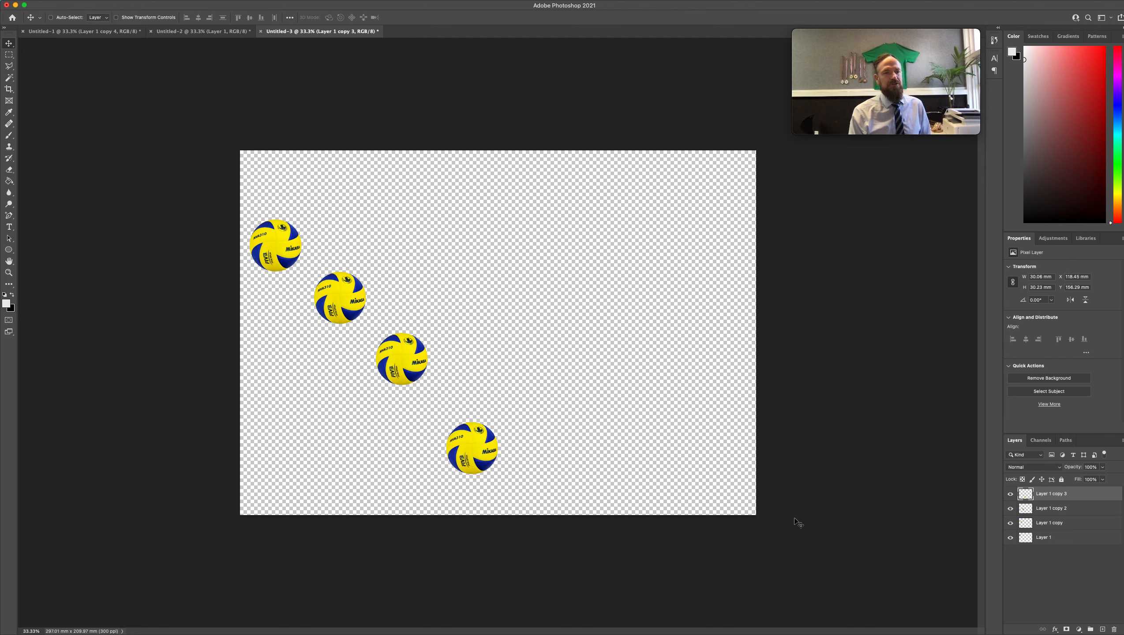
pyautogui.moveTo(1063, 496); pyautogui.dragTo(1102, 628)
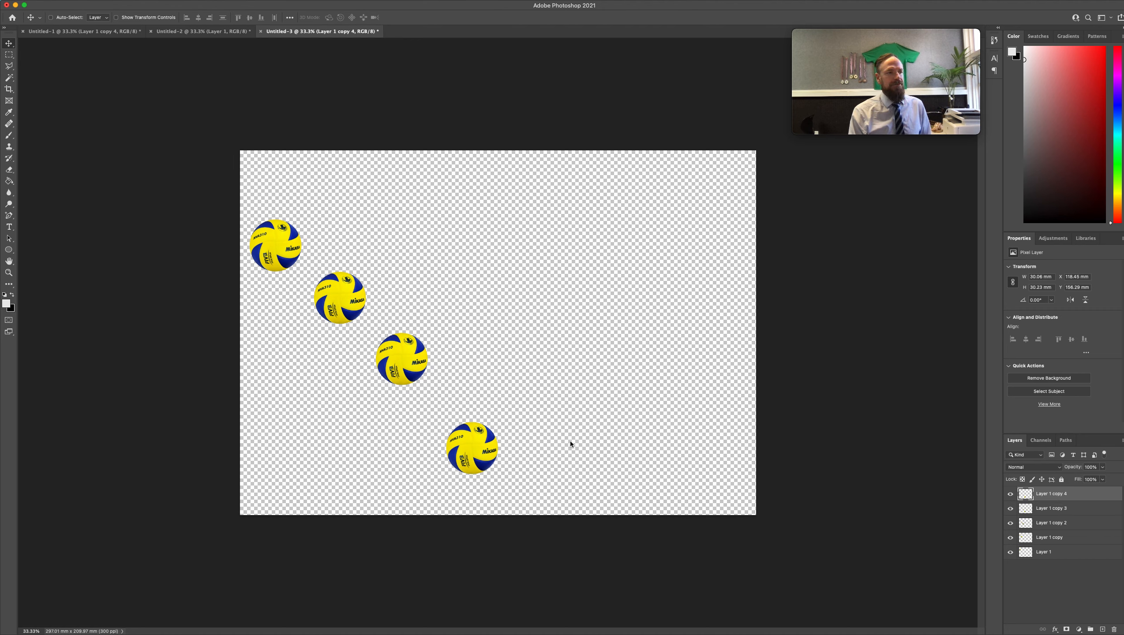
pyautogui.moveTo(474, 448); pyautogui.dragTo(521, 488)
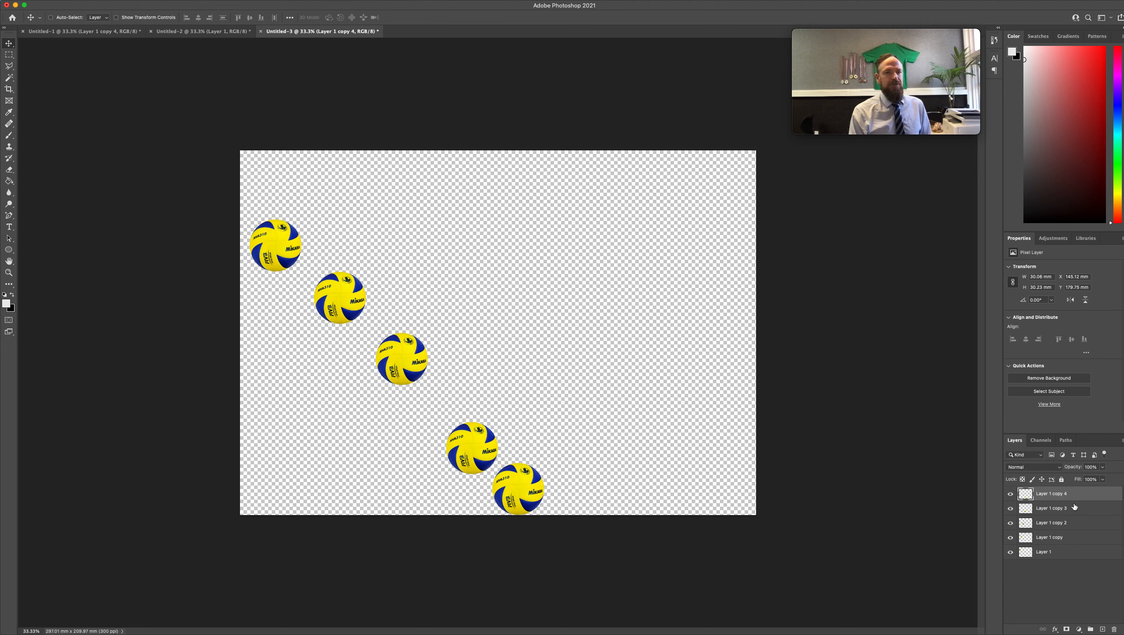
# Duplicate the ball four more times to form the rebound, rising rightward and then dipping, with the last copy partly past the canvas's right edge
pyautogui.moveTo(1071, 497); pyautogui.dragTo(1100, 629)
pyautogui.moveTo(526, 470); pyautogui.dragTo(566, 426)
pyautogui.moveTo(1068, 497); pyautogui.dragTo(1103, 628)
pyautogui.moveTo(560, 426); pyautogui.dragTo(611, 338)
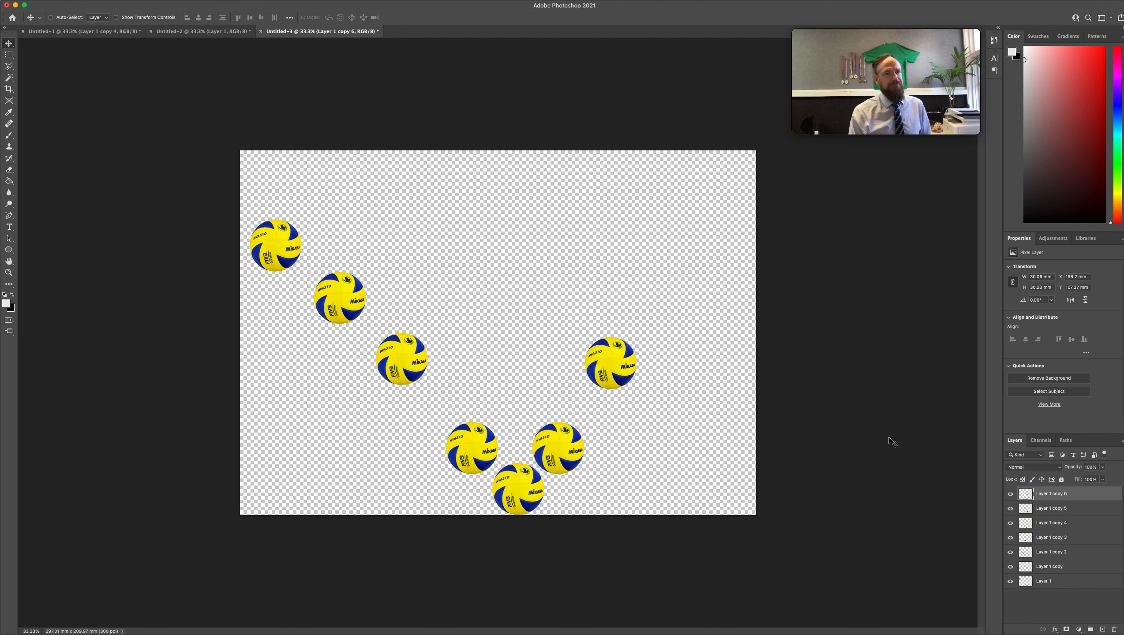
pyautogui.moveTo(1063, 494); pyautogui.dragTo(1102, 629)
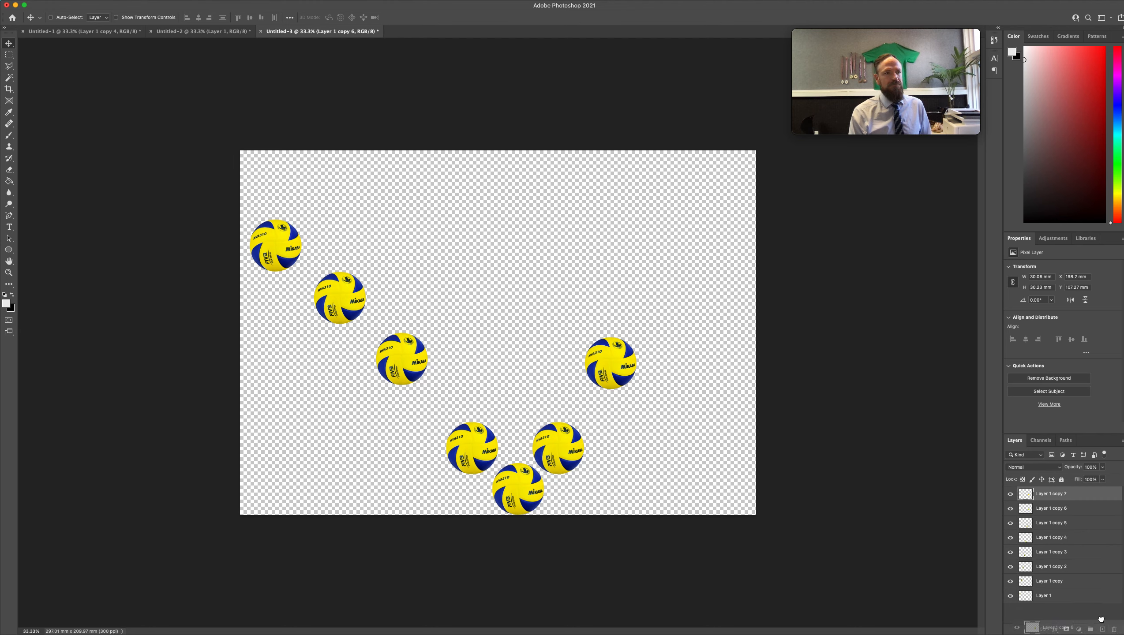
pyautogui.moveTo(631, 353); pyautogui.dragTo(694, 301)
pyautogui.moveTo(772, 349); pyautogui.dragTo(772, 348)
pyautogui.moveTo(1062, 493); pyautogui.dragTo(1103, 629)
pyautogui.moveTo(704, 336); pyautogui.dragTo(766, 353)
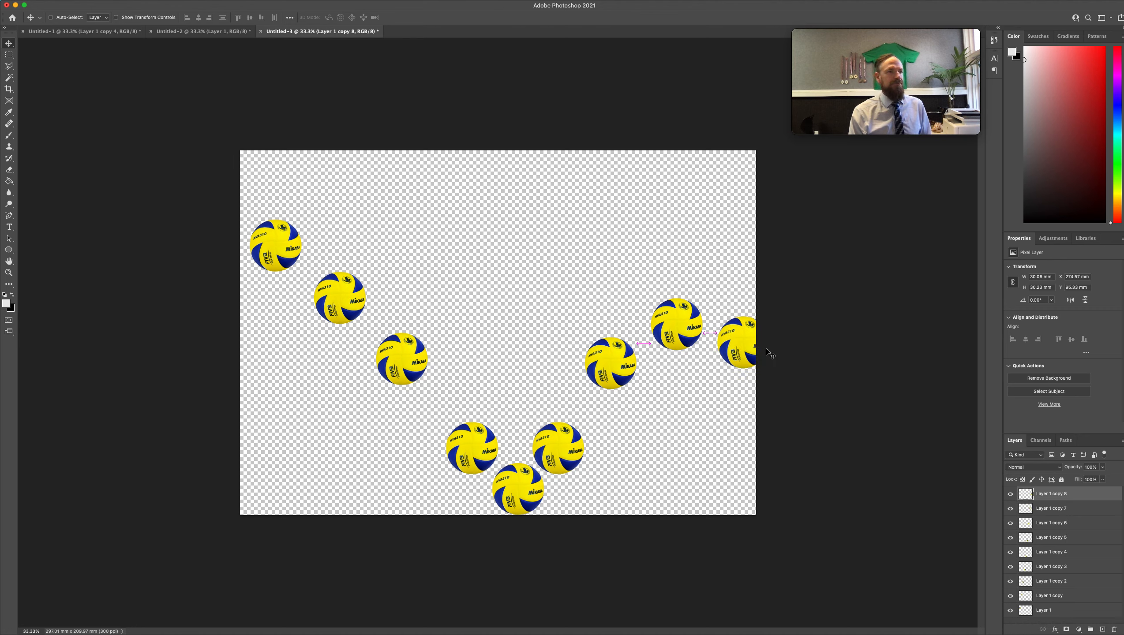
# Squash the ball resting on the canvas's bottom edge vertically to about 23 mm high, keeping its width
pyautogui.rightClick(519, 490)
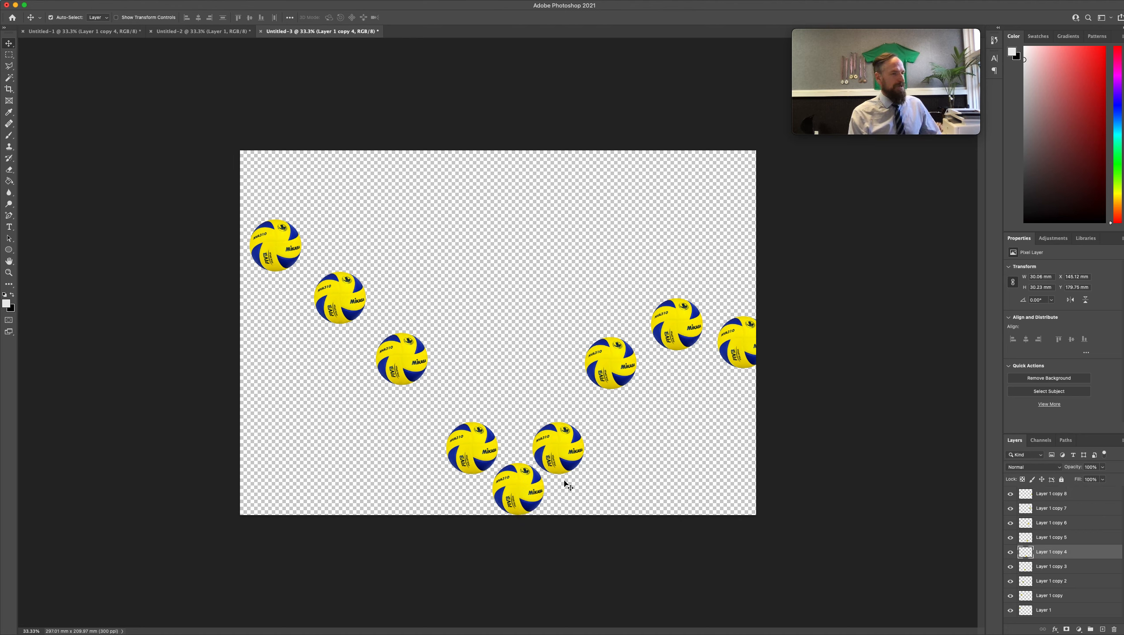
pyautogui.press('super+t')
pyautogui.moveTo(518, 464); pyautogui.dragTo(517, 475)
pyautogui.press('Return')
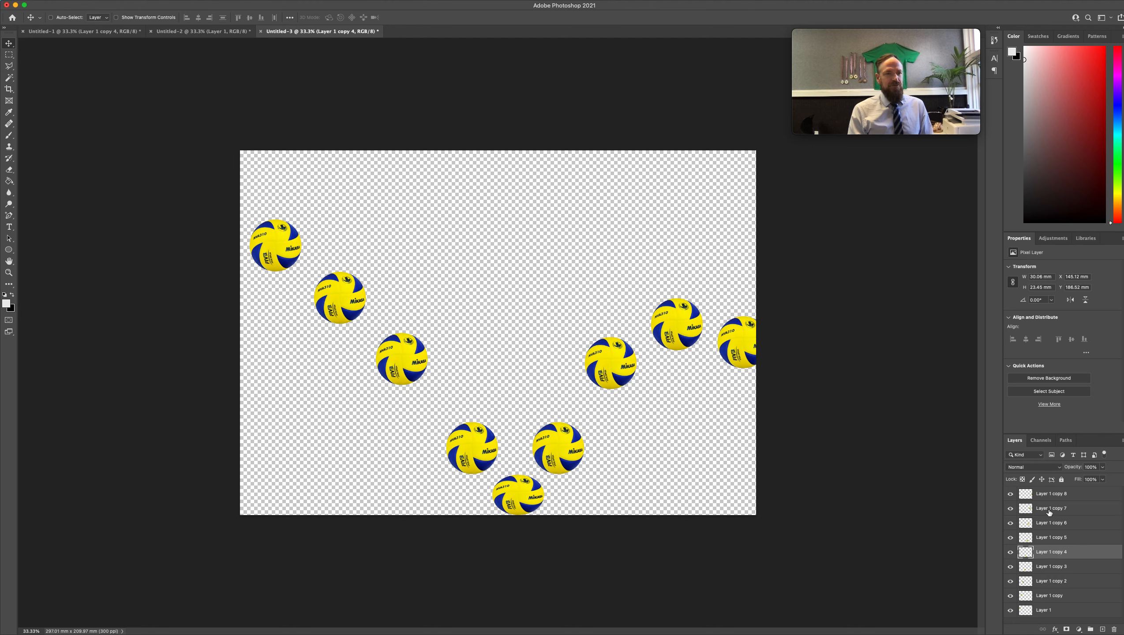
# Hide and reshow the five lowest layers one by one, from Layer 1 up to Layer 1 copy 4, to check the frame order
pyautogui.click(1010, 611)
pyautogui.click(1010, 611)
pyautogui.click(1010, 596)
pyautogui.click(1010, 595)
pyautogui.click(1011, 581)
pyautogui.click(1010, 581)
pyautogui.click(1010, 567)
pyautogui.click(1011, 567)
pyautogui.click(1010, 552)
pyautogui.click(1010, 552)
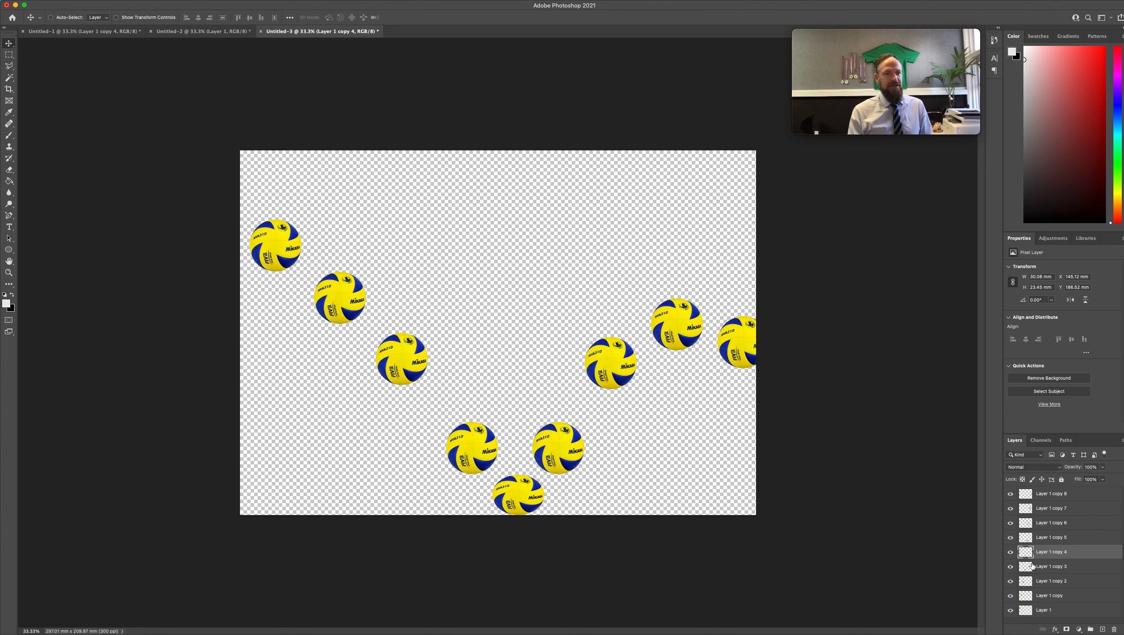
# Try the squashed ball's layer at the bottom of the stack, and return it to its place directly above Layer 1 copy 3
pyautogui.moveTo(1063, 560); pyautogui.dragTo(1060, 620)
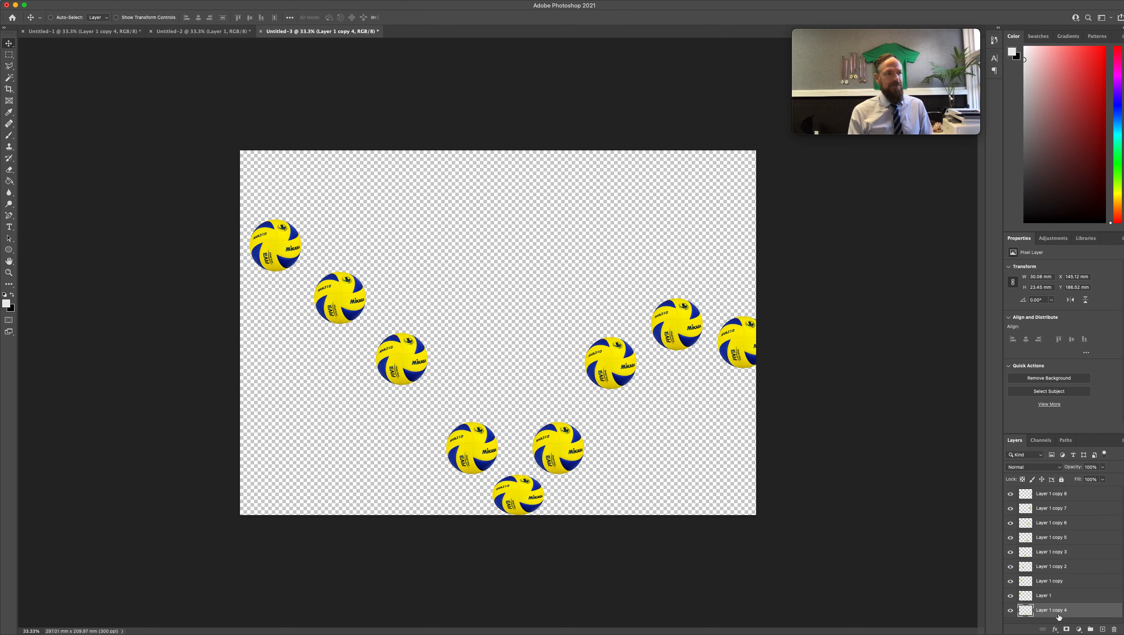
pyautogui.click(1010, 611)
pyautogui.click(1011, 611)
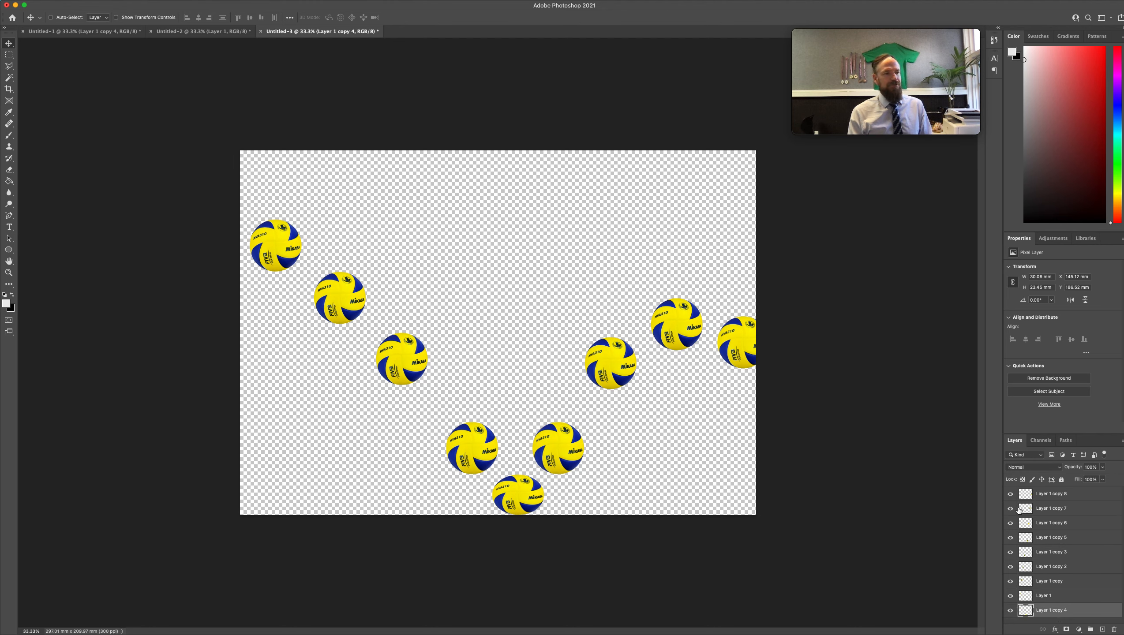
pyautogui.click(1010, 610)
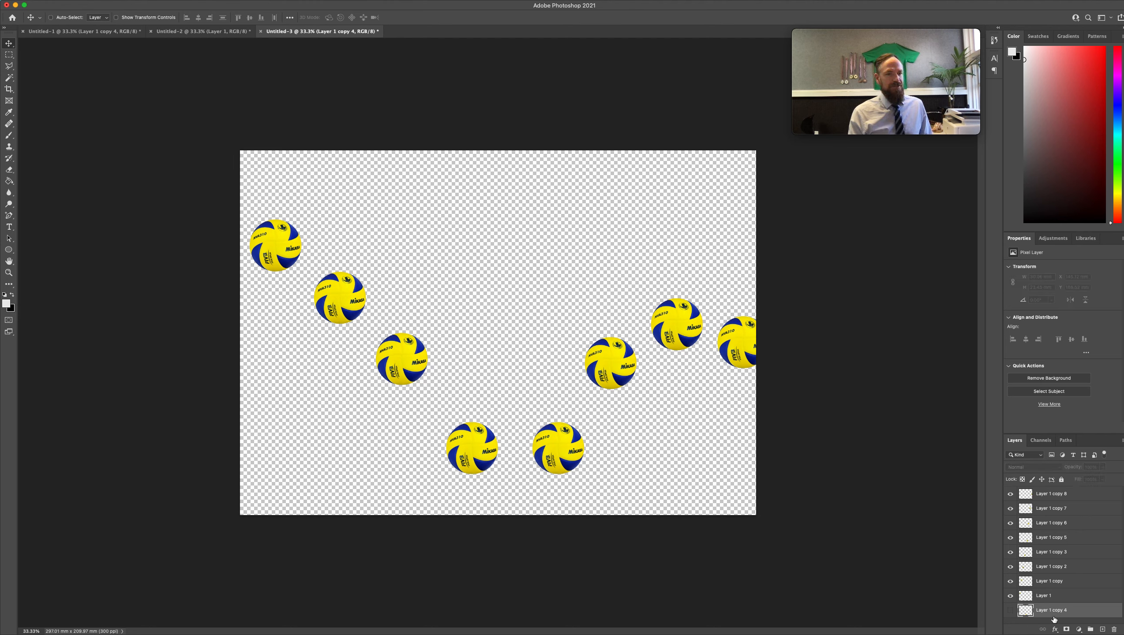
pyautogui.press('super+z')
pyautogui.click(1011, 553)
pyautogui.click(1011, 552)
pyautogui.moveTo(1052, 605); pyautogui.dragTo(1060, 553)
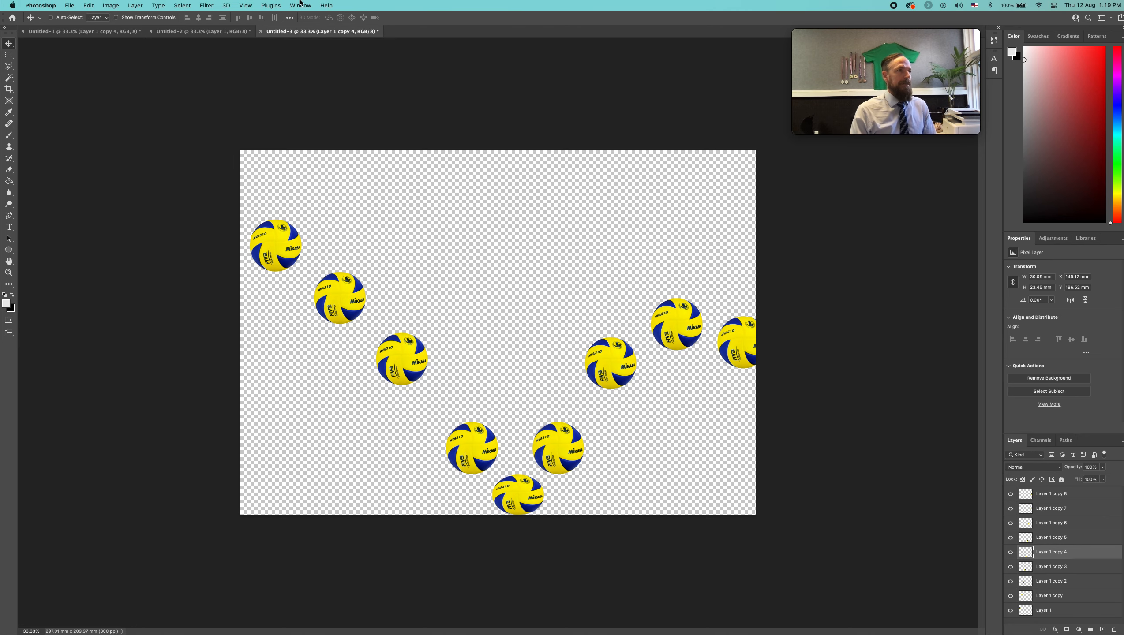
# Show the Timeline and create a frame animation in it instead of a video timeline
pyautogui.click(299, 5)
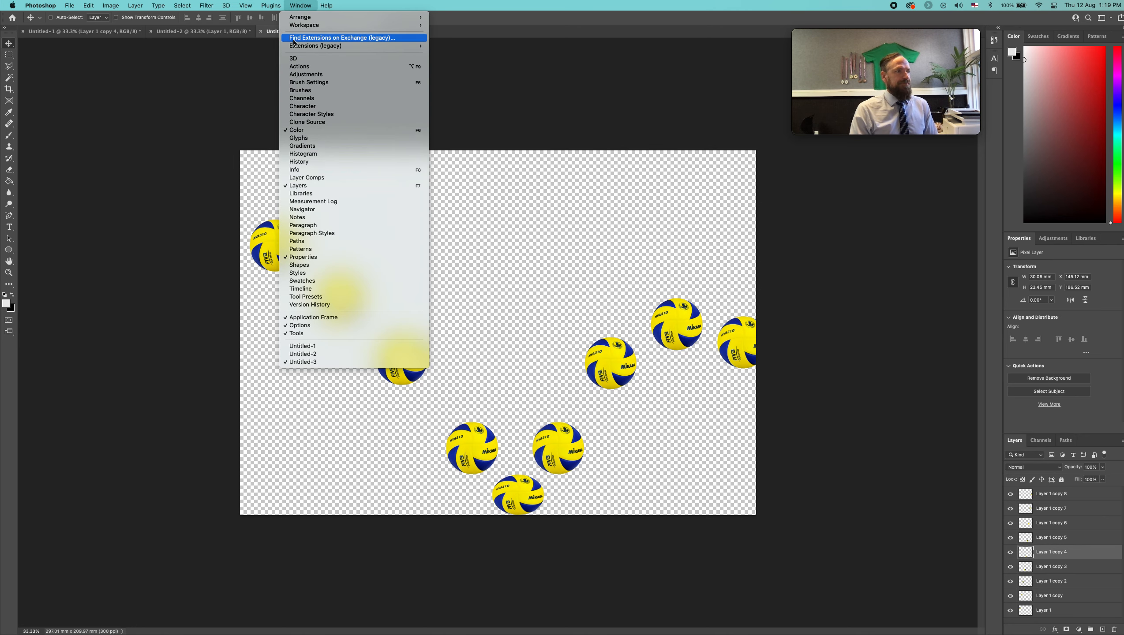
pyautogui.click(330, 290)
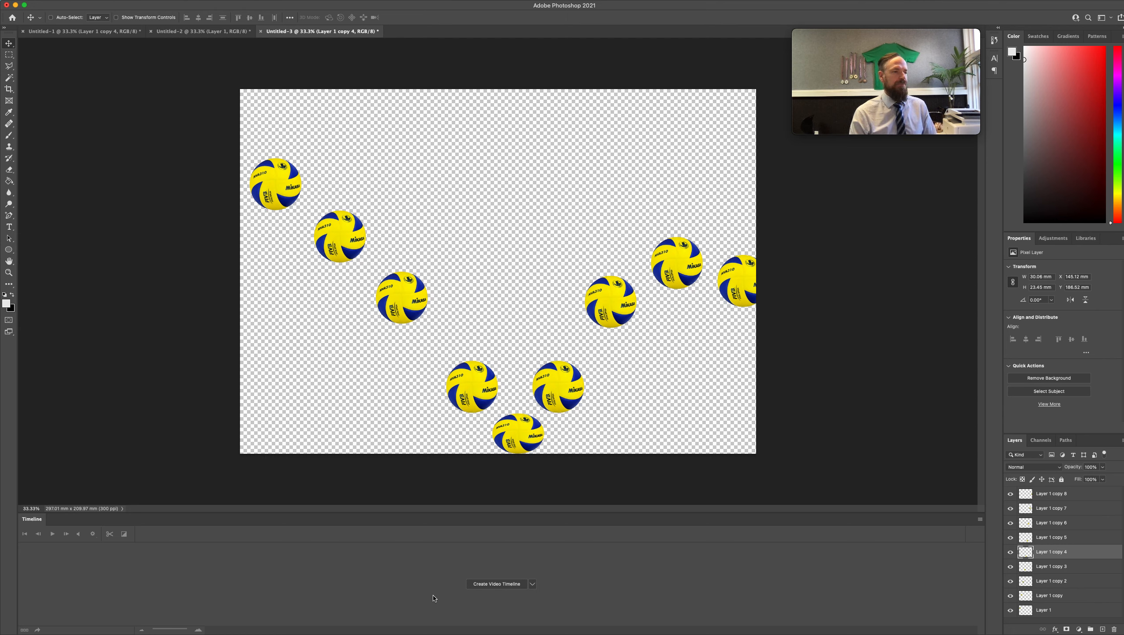
pyautogui.click(532, 585)
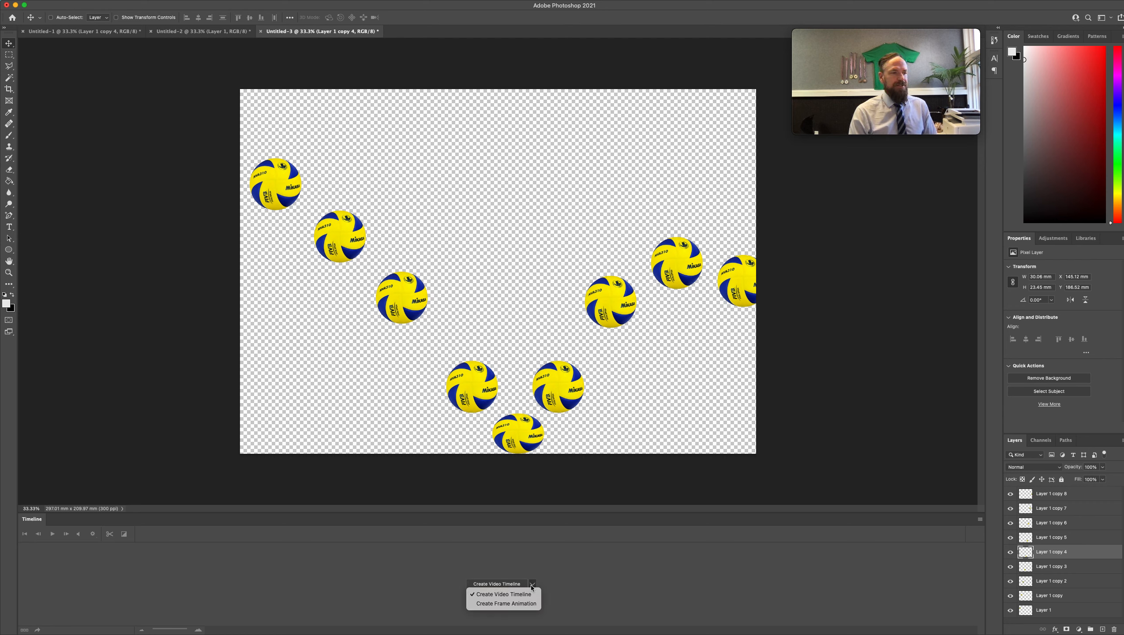
pyautogui.click(493, 608)
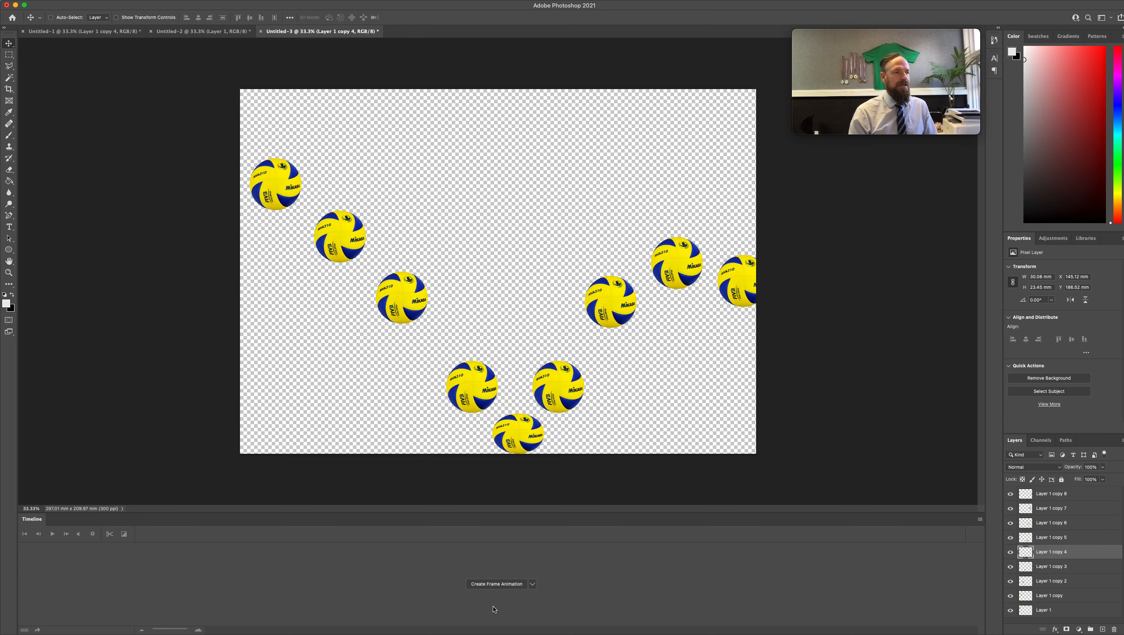
pyautogui.click(496, 584)
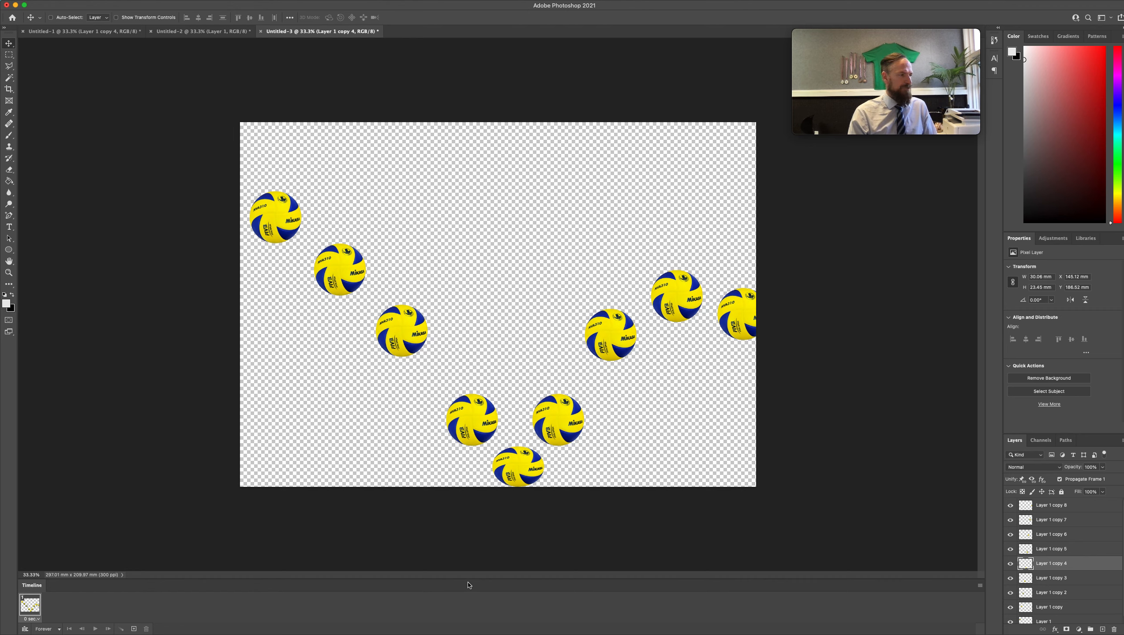
# Make animation frames from all the ball layers and preview the playback
pyautogui.click(980, 587)
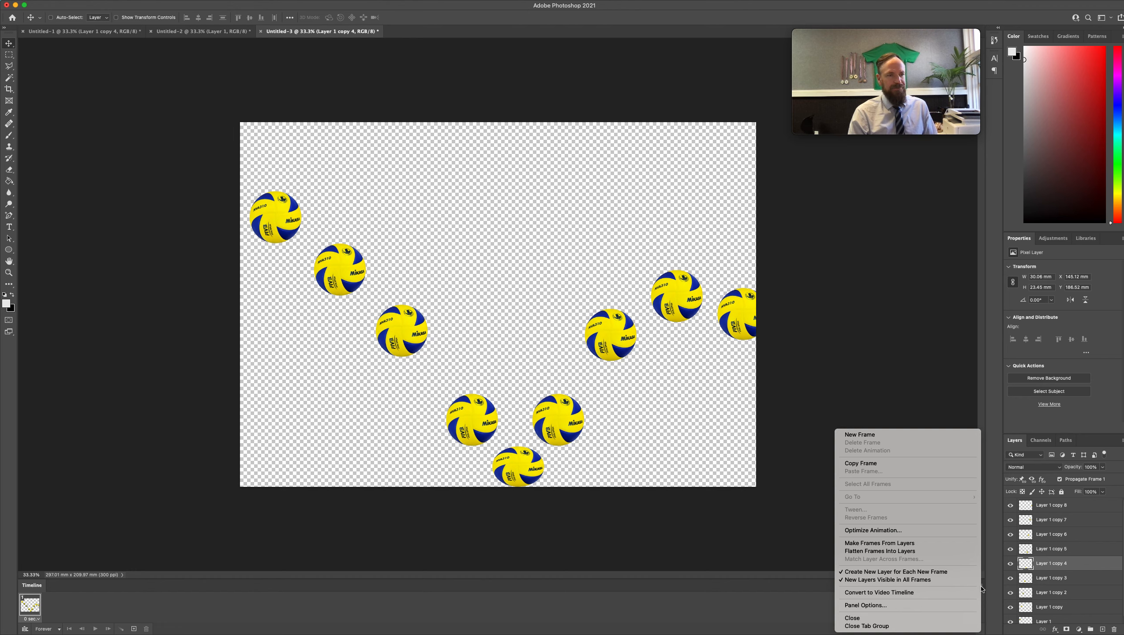
pyautogui.click(883, 543)
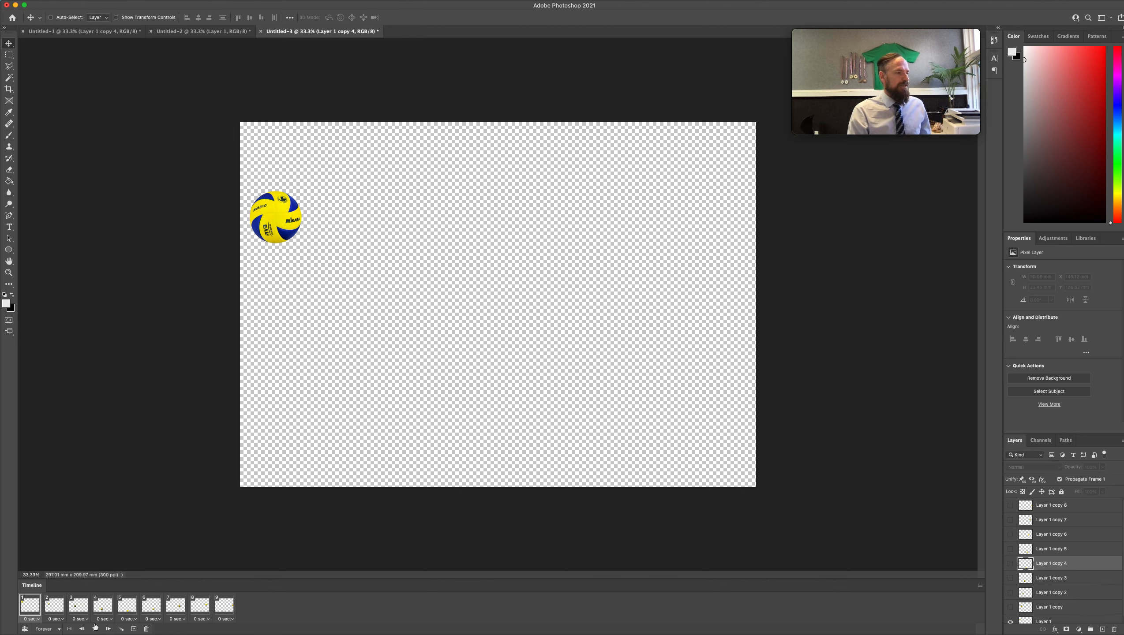
pyautogui.click(95, 628)
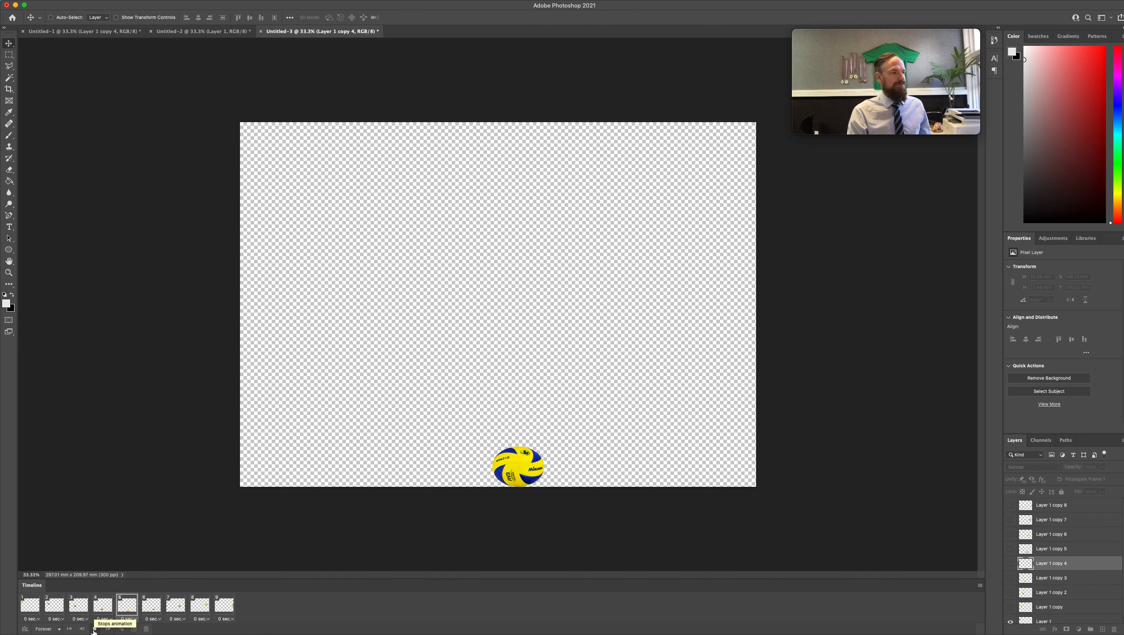
pyautogui.click(95, 628)
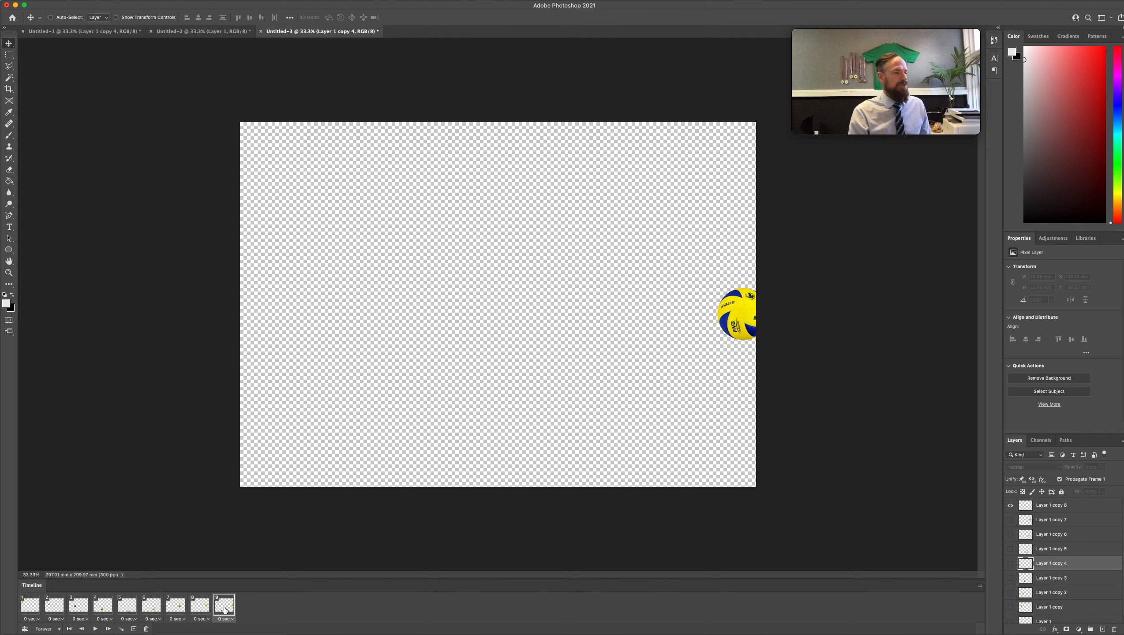
# Set the delay of all nine frames to 1.0 second and preview the animation
pyautogui.keyDown('shift'); pyautogui.click(31, 607); pyautogui.keyUp('shift')
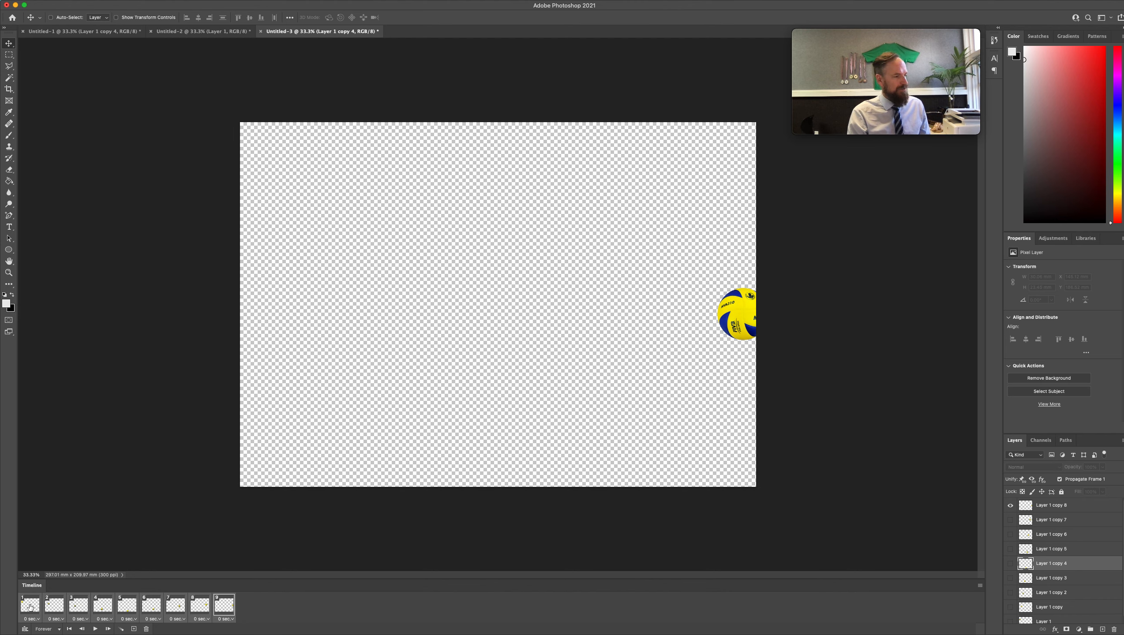
pyautogui.click(231, 620)
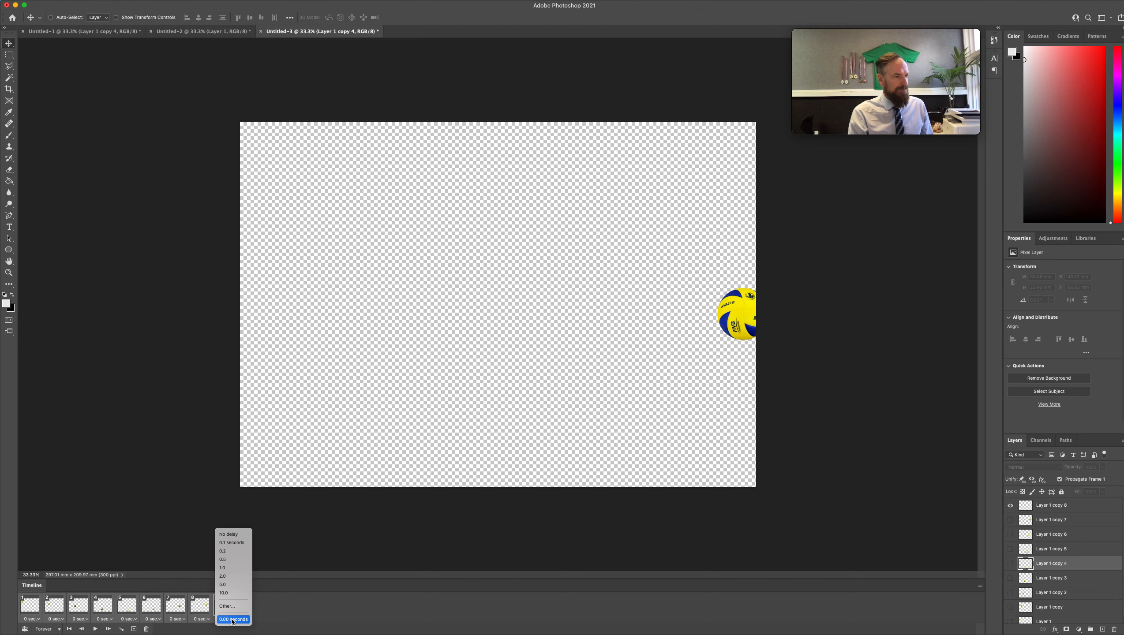
pyautogui.click(228, 570)
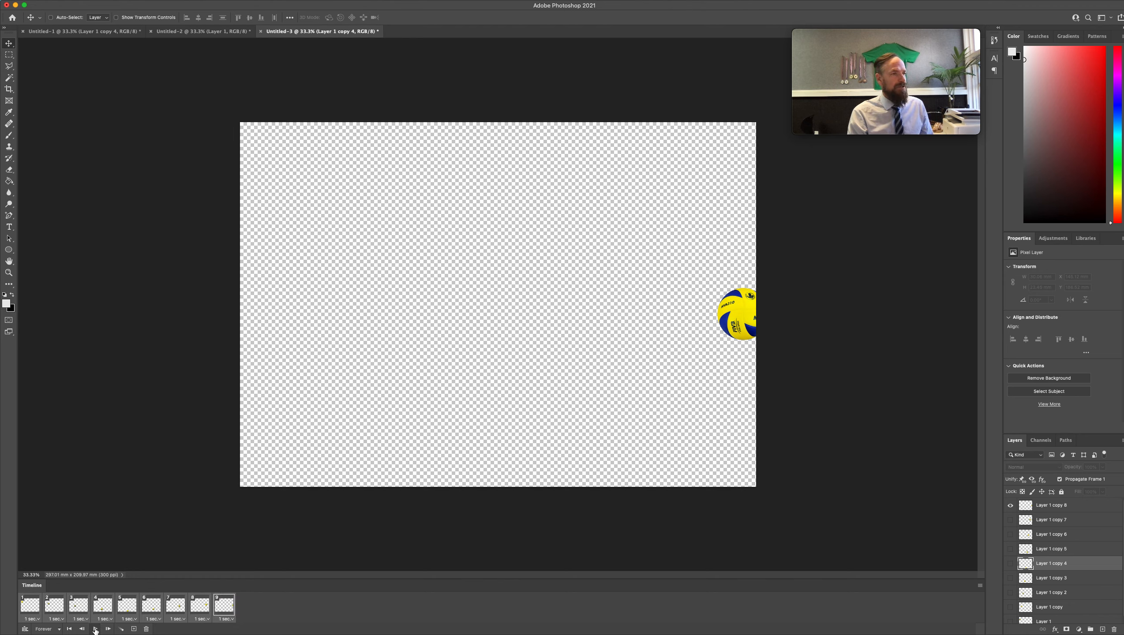
pyautogui.click(95, 629)
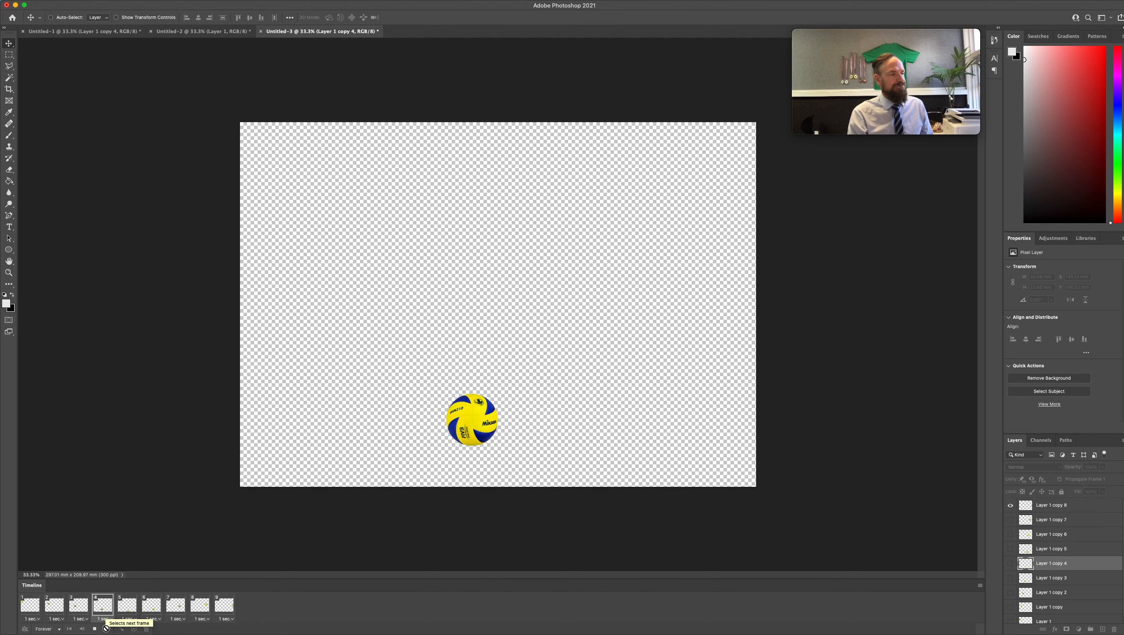
pyautogui.click(96, 629)
# Set the delay of all nine frames to 0.1 seconds and preview the looping animation
pyautogui.click(224, 606)
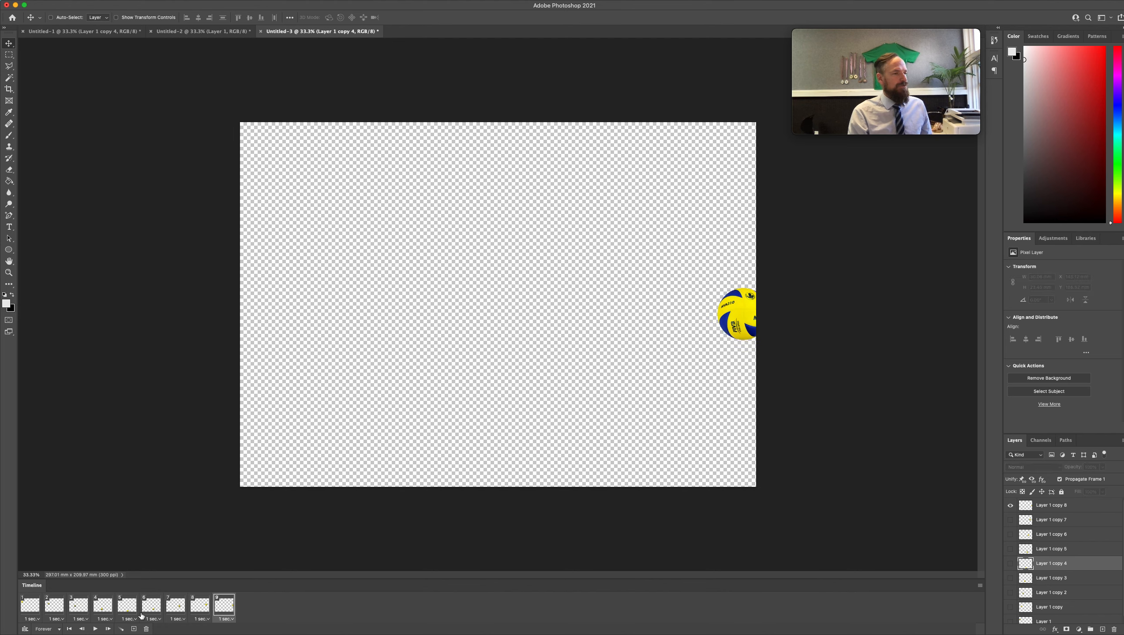
pyautogui.keyDown('shift'); pyautogui.click(32, 613); pyautogui.keyUp('shift')
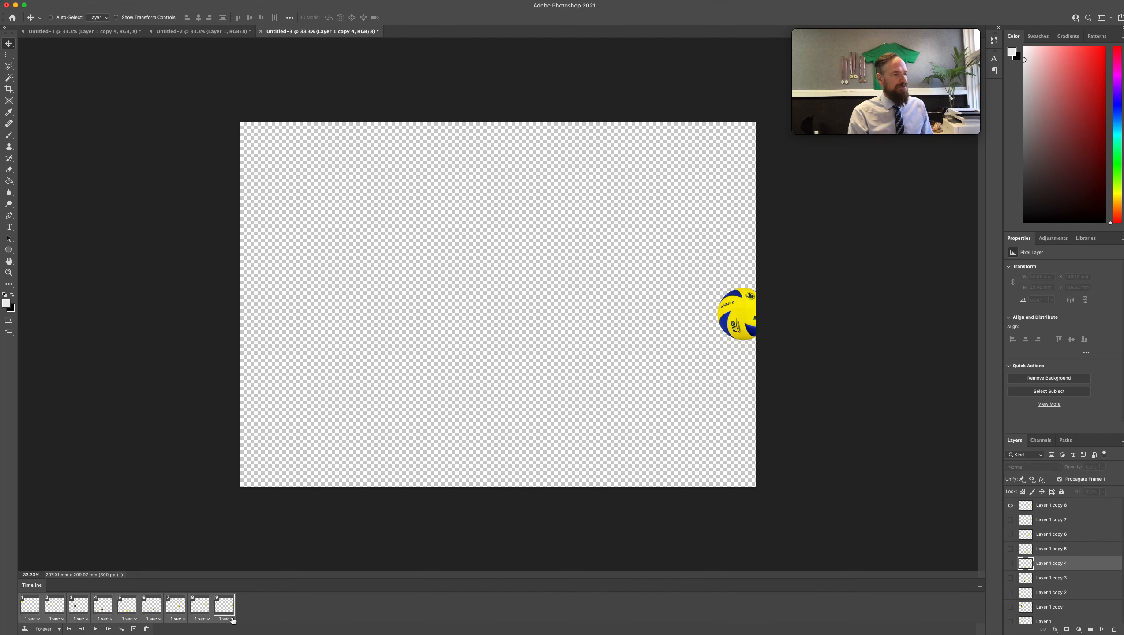
pyautogui.click(232, 620)
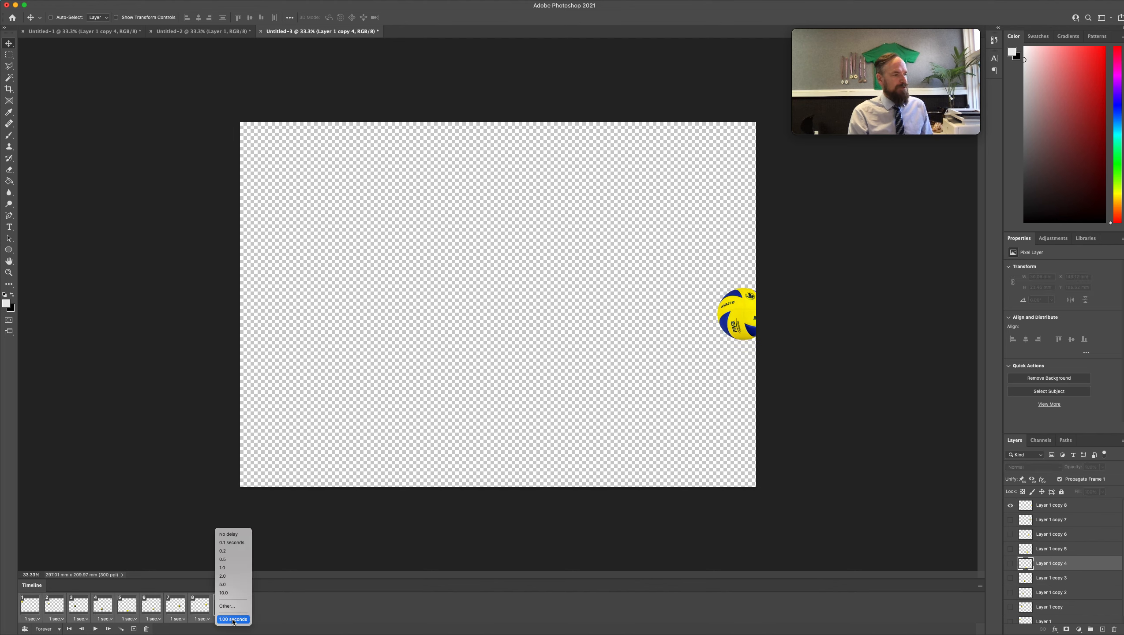
pyautogui.click(238, 544)
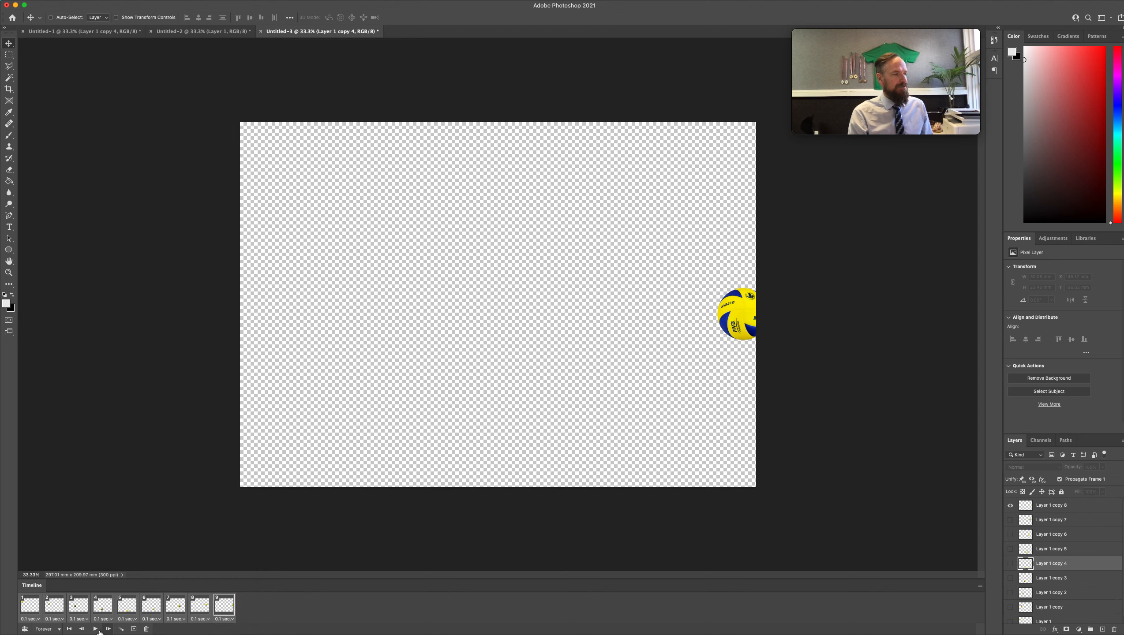
pyautogui.click(96, 629)
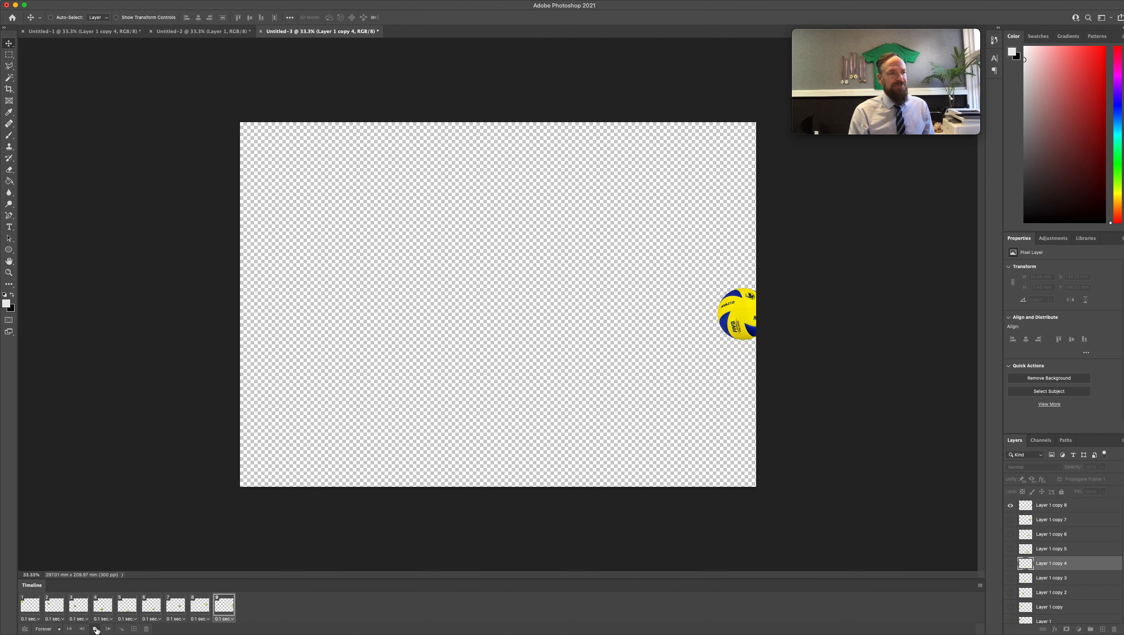
pyautogui.click(96, 630)
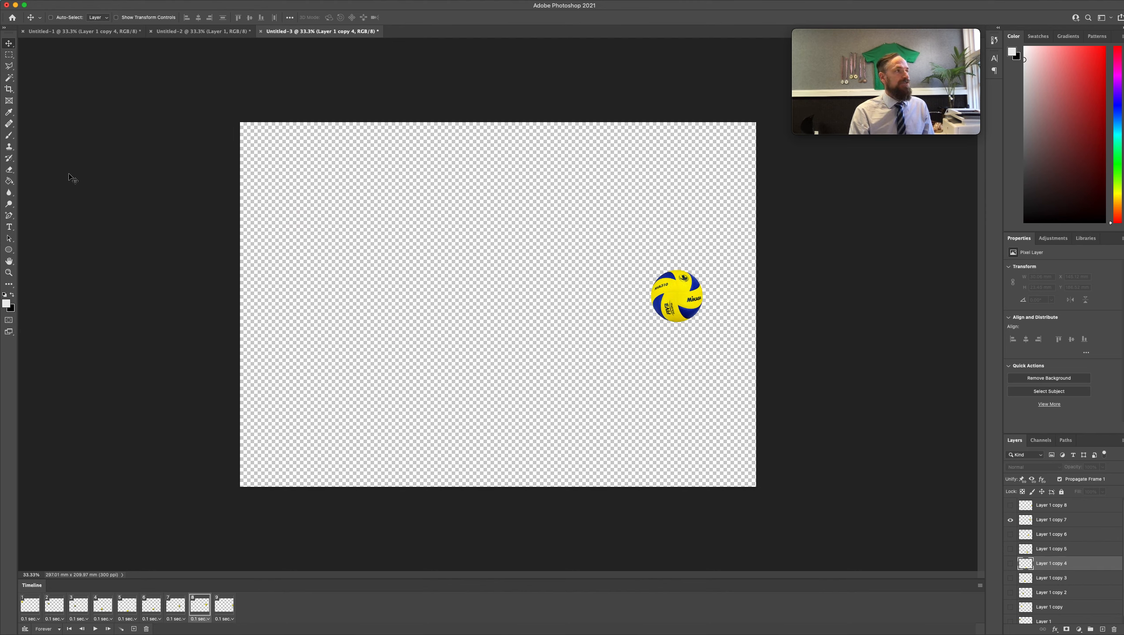
pyautogui.click(70, 2)
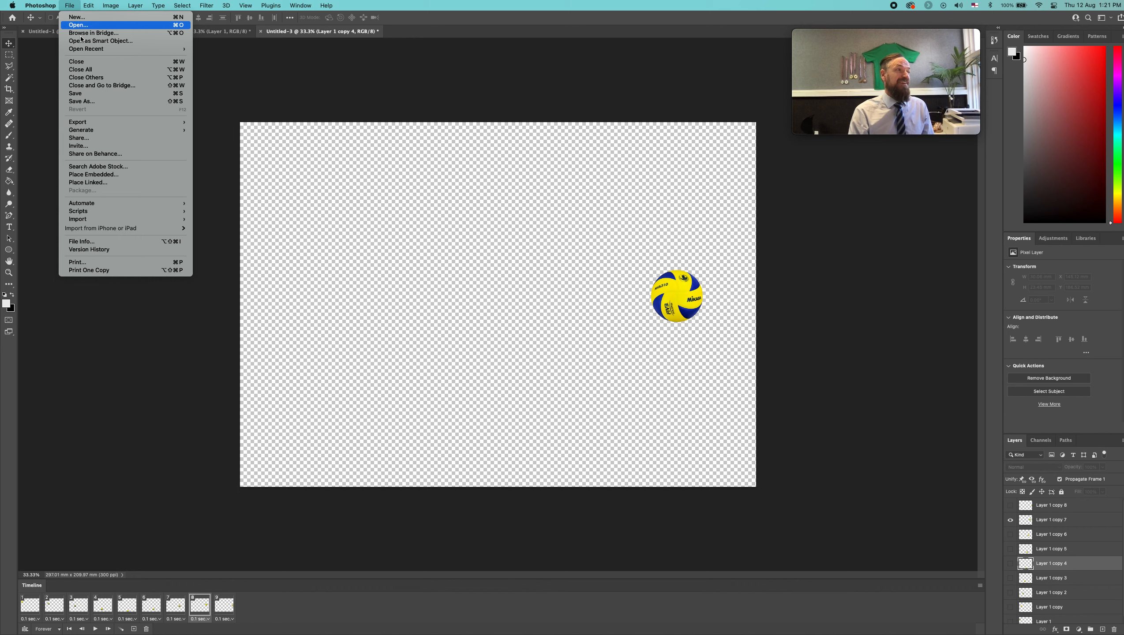
pyautogui.moveTo(145, 122)
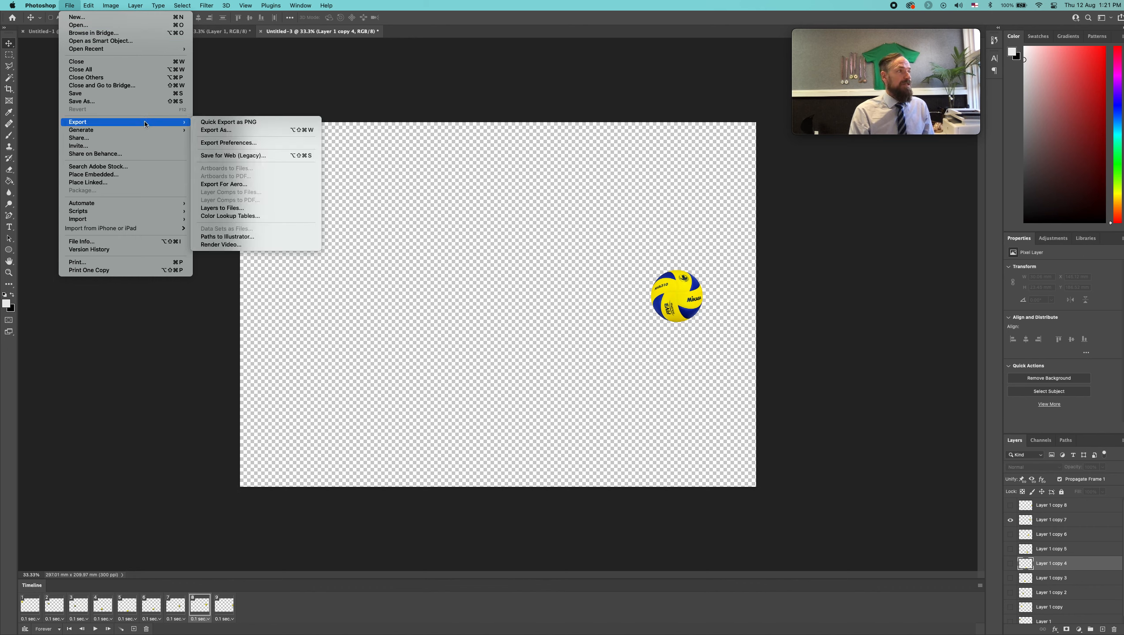
pyautogui.click(229, 130)
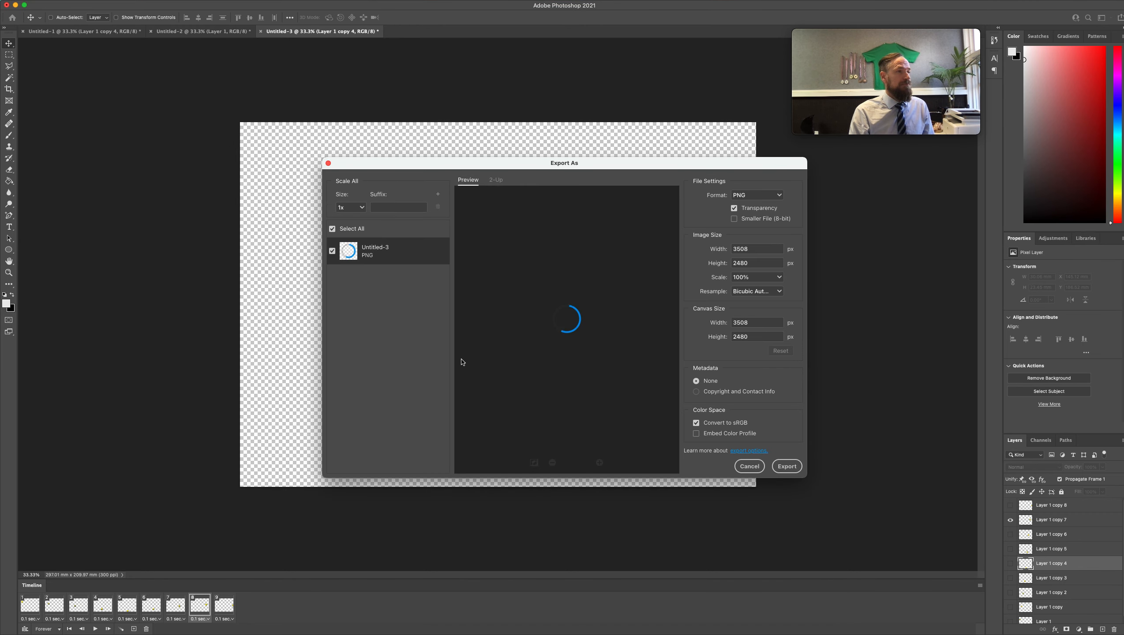
pyautogui.click(776, 196)
pyautogui.click(751, 228)
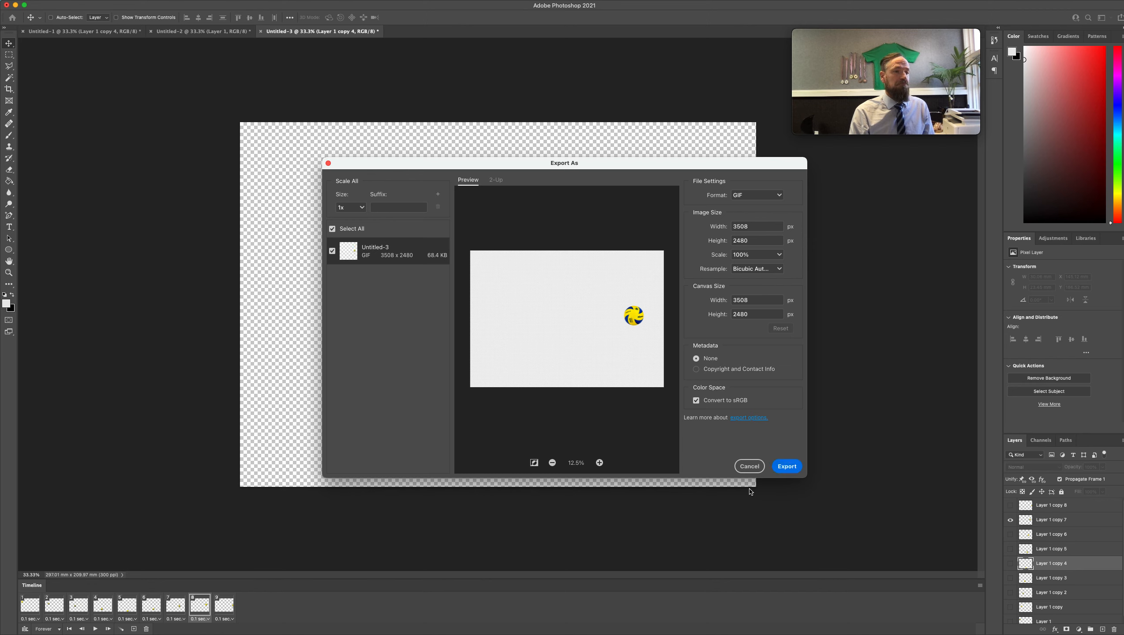
pyautogui.click(750, 467)
# Review the Timeline's frame options and play the bouncing ball animation again
pyautogui.click(980, 586)
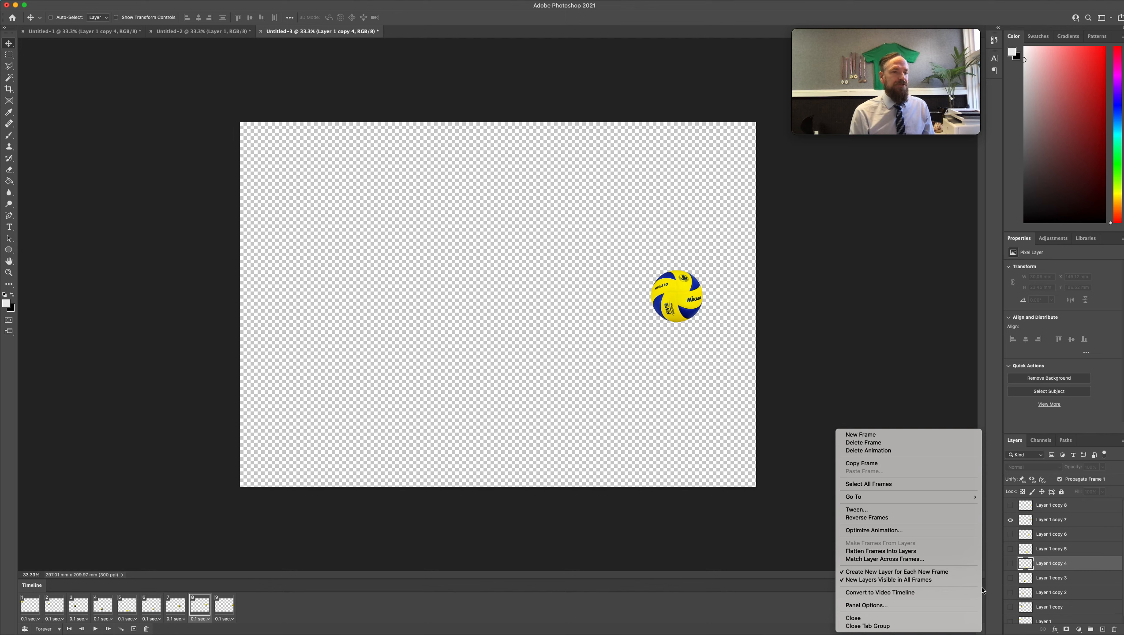
pyautogui.click(799, 546)
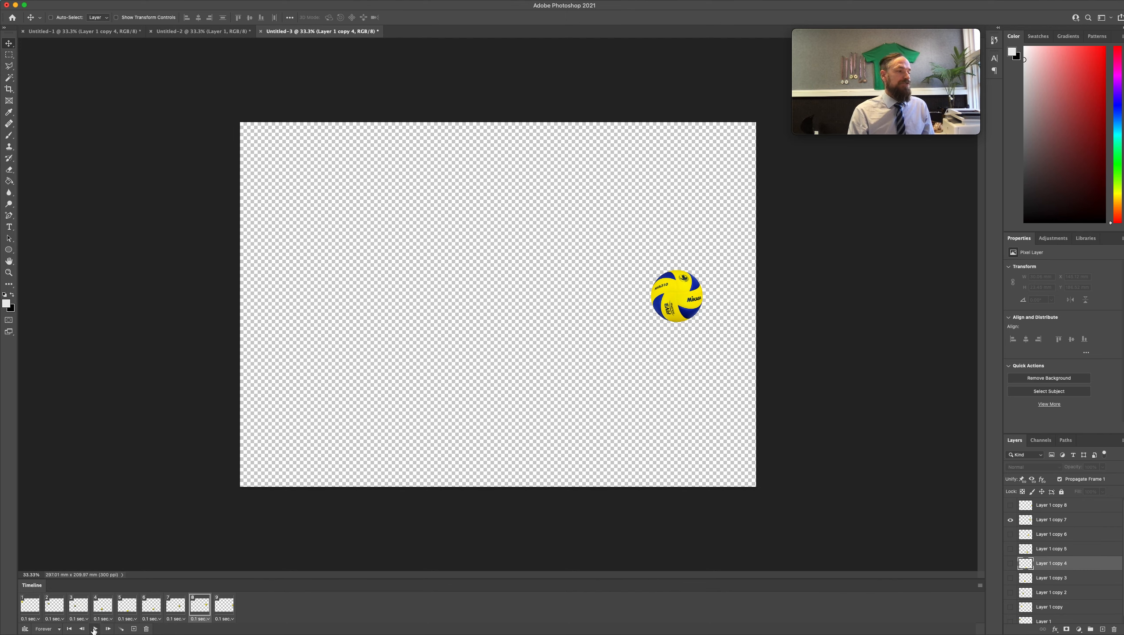
pyautogui.click(95, 630)
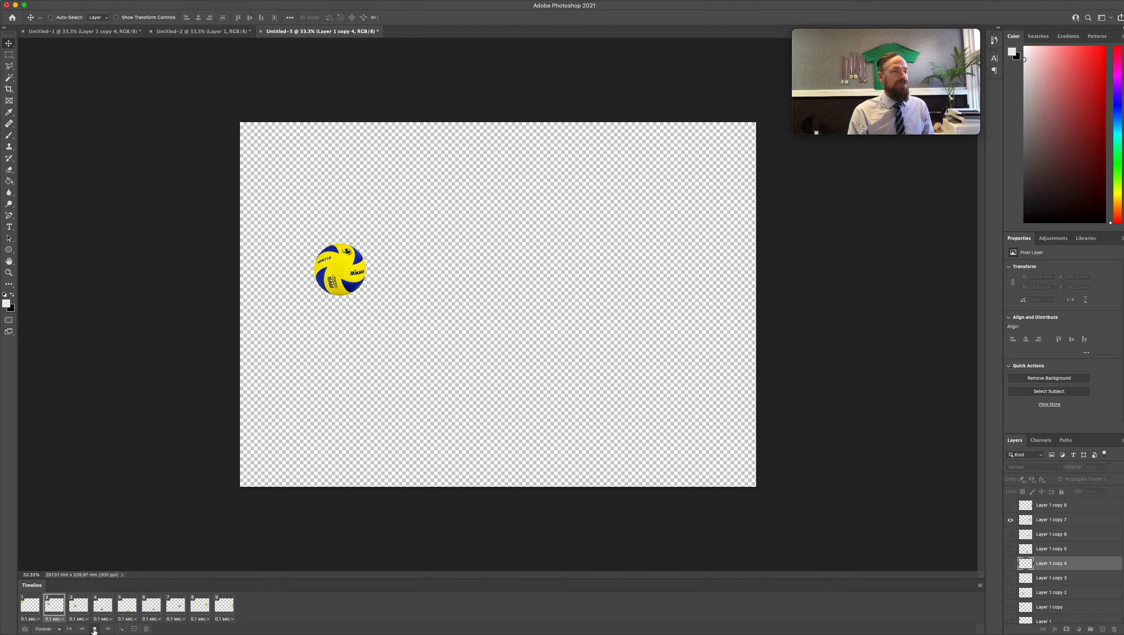